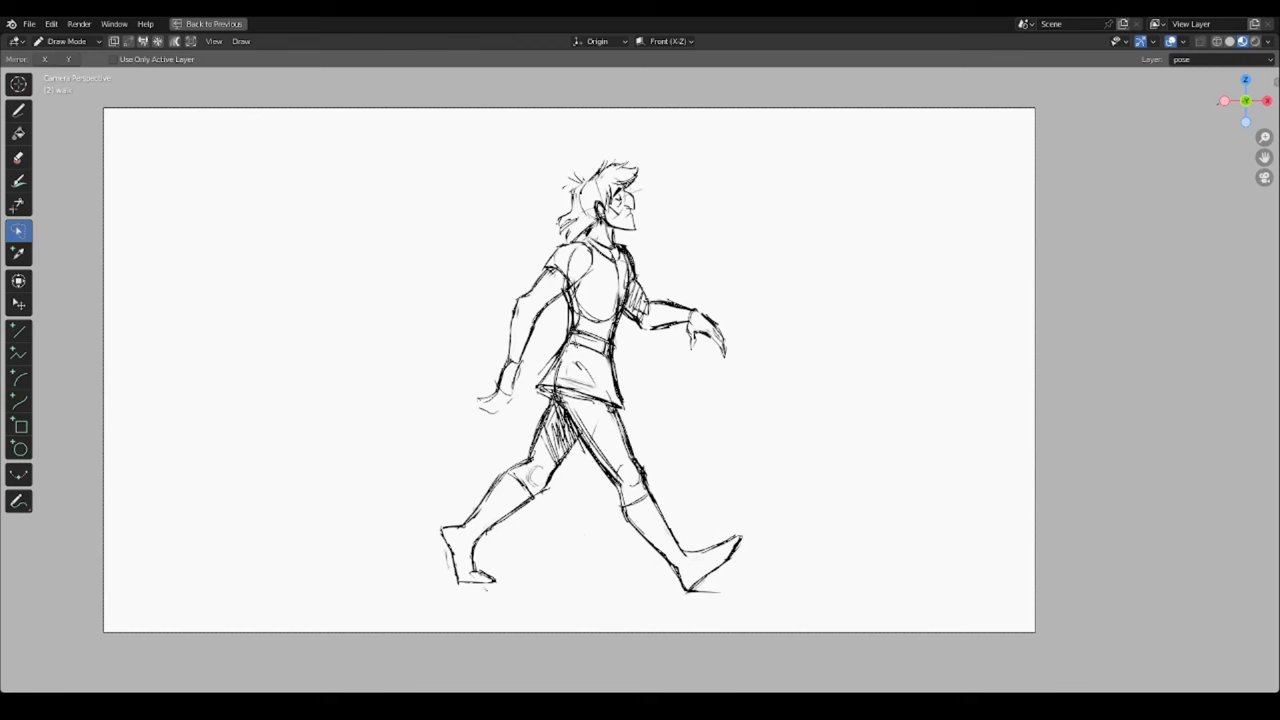
Show the sidebar and look over its drawing layer, animation and colour settings.
key("n")
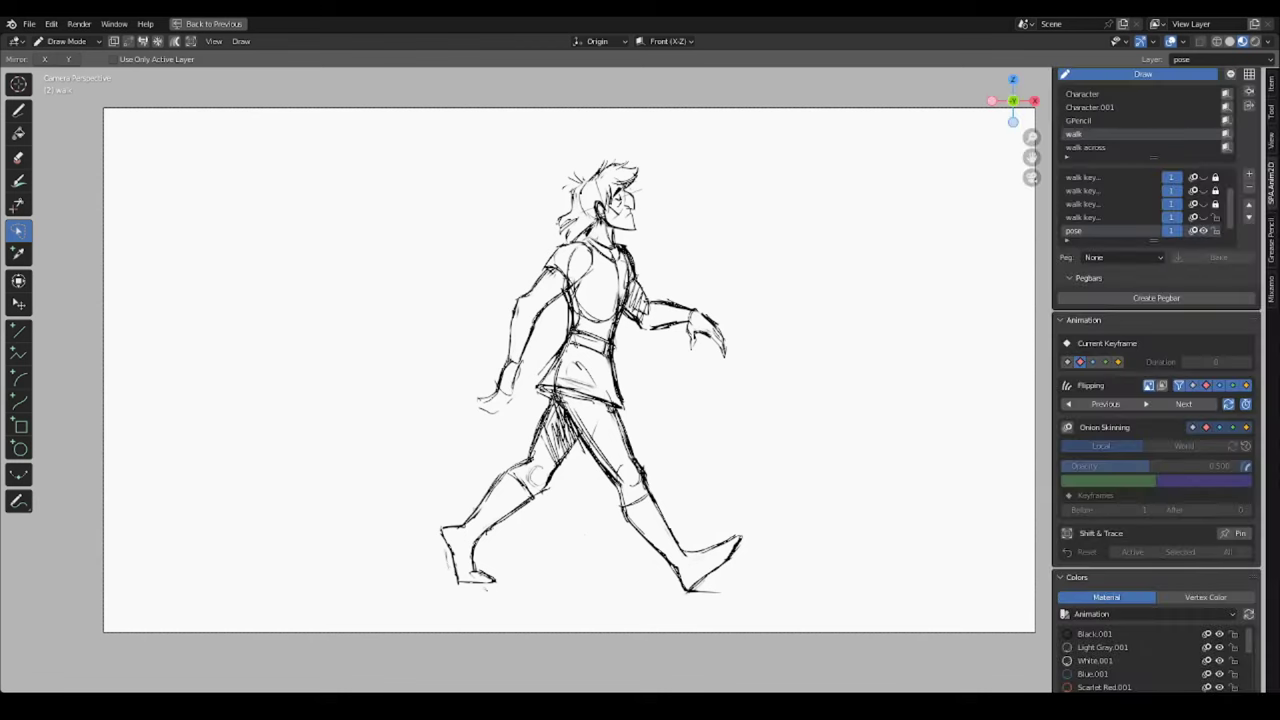
scroll(1156, 400, "down", 1)
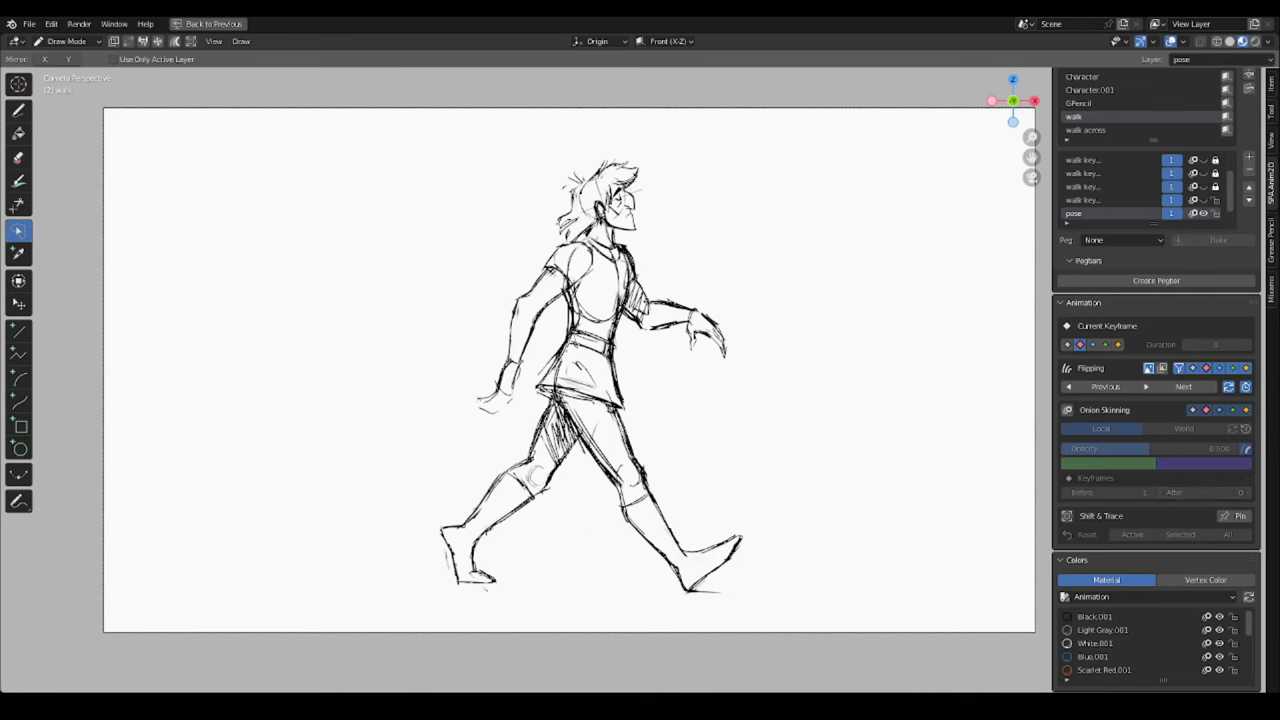
scroll(1109, 493, "up", 1)
scroll(1109, 493, "down", 1)
key("n")
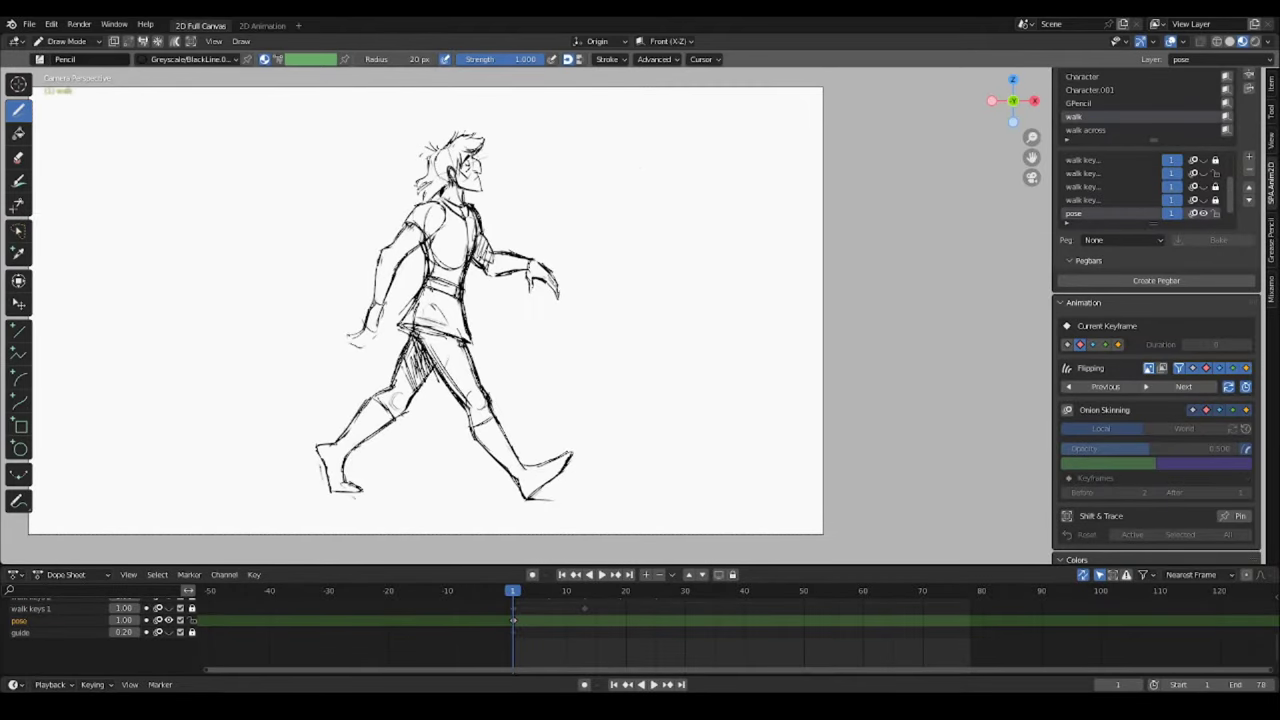
Sketch an arrow pointing down alongside the character's front leg on the pose layer.
key("ctrl+Tab")
middle_click_drag(434, 464, 434, 454, "ctrl")
key("ctrl+Tab")
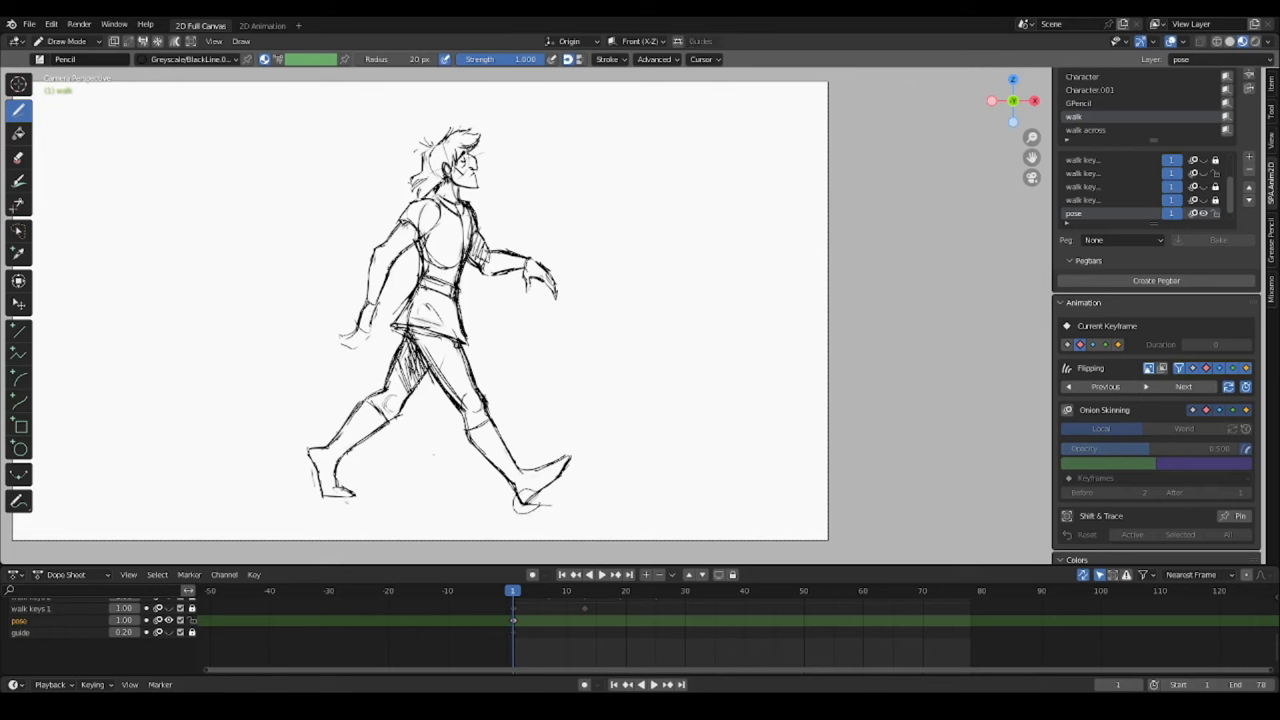
left_click_drag(489, 338, 540, 450)
left_click_drag(524, 427, 540, 450)
In front of the character, sketch a straight leg with raised toes and a bent leg with a flat foot.
left_click_drag(609, 399, 648, 498)
left_click_drag(617, 425, 649, 499)
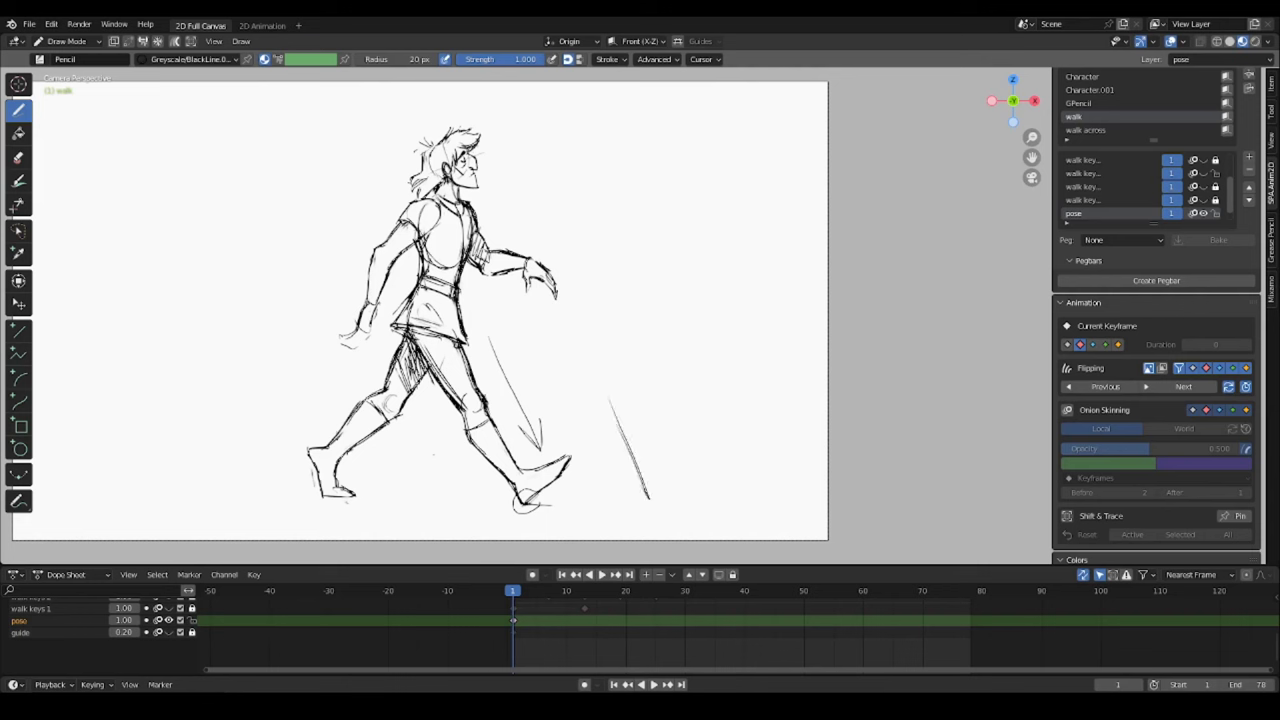
mouse_move(622, 399)
left_mouse_down()
mouse_move(659, 487)
mouse_move(685, 465)
left_mouse_up()
mouse_move(718, 504)
left_mouse_down()
mouse_move(758, 505)
mouse_move(758, 493)
mouse_move(740, 504)
mouse_move(734, 466)
mouse_move(746, 462)
mouse_move(736, 497)
left_mouse_up()
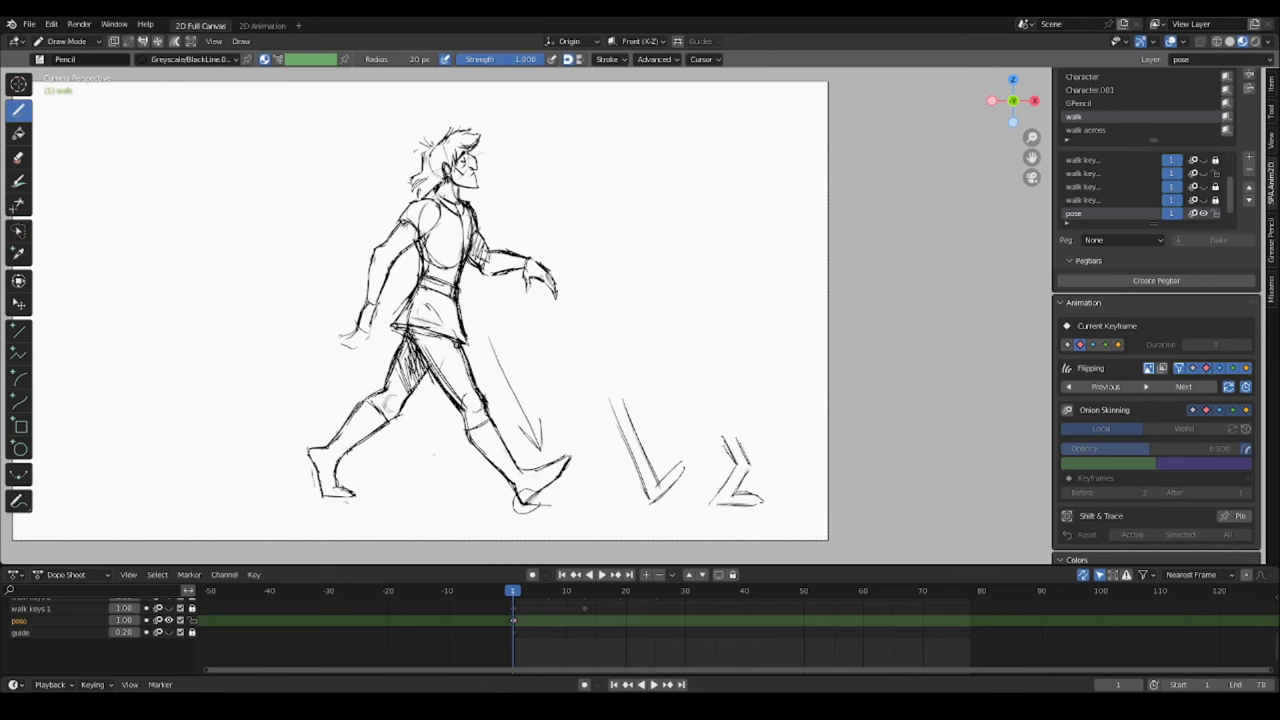
Sketch a horizontal ground line under the tilted oval, above the two leg sketches.
mouse_move(631, 370)
left_mouse_down()
mouse_move(633, 340)
mouse_move(607, 308)
mouse_move(637, 362)
mouse_move(731, 375)
left_mouse_up()
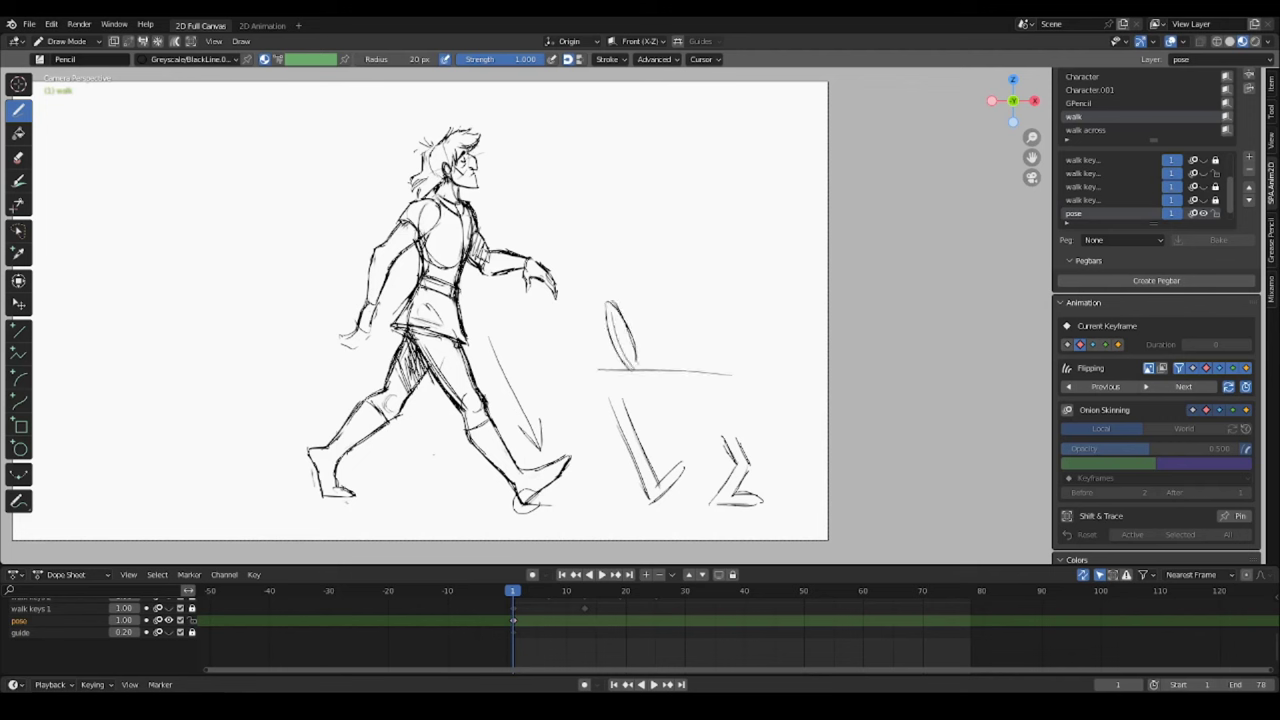
scroll(646, 309, "up", 2)
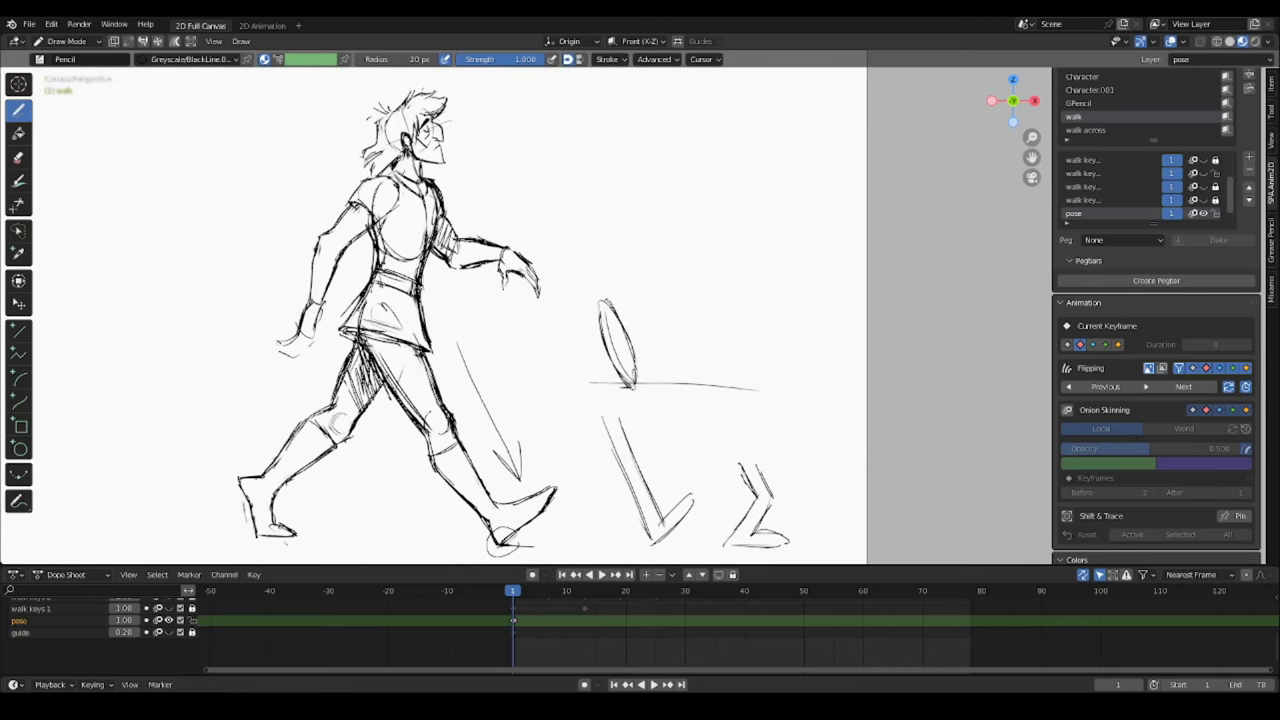
left_click_drag(601, 320, 617, 302)
key("ctrl+z")
Sketch a flat oval lying along the ground line and strengthen the outline of the tilted oval.
left_click_drag(698, 388, 768, 389)
left_click_drag(704, 390, 775, 391)
left_click_drag(720, 395, 810, 389)
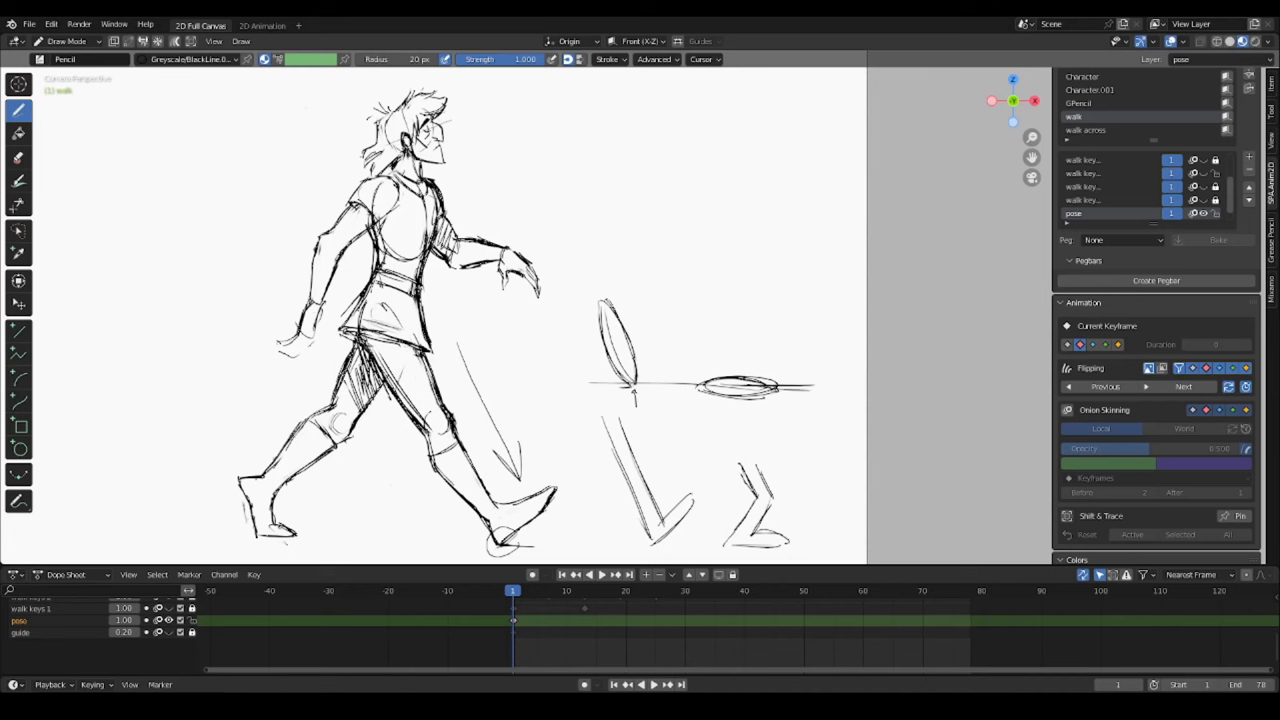
left_click_drag(600, 308, 624, 384)
left_click_drag(603, 304, 636, 370)
Select and delete the circle drawn around the character's front heel.
middle_click_drag(636, 330, 636, 400, "ctrl")
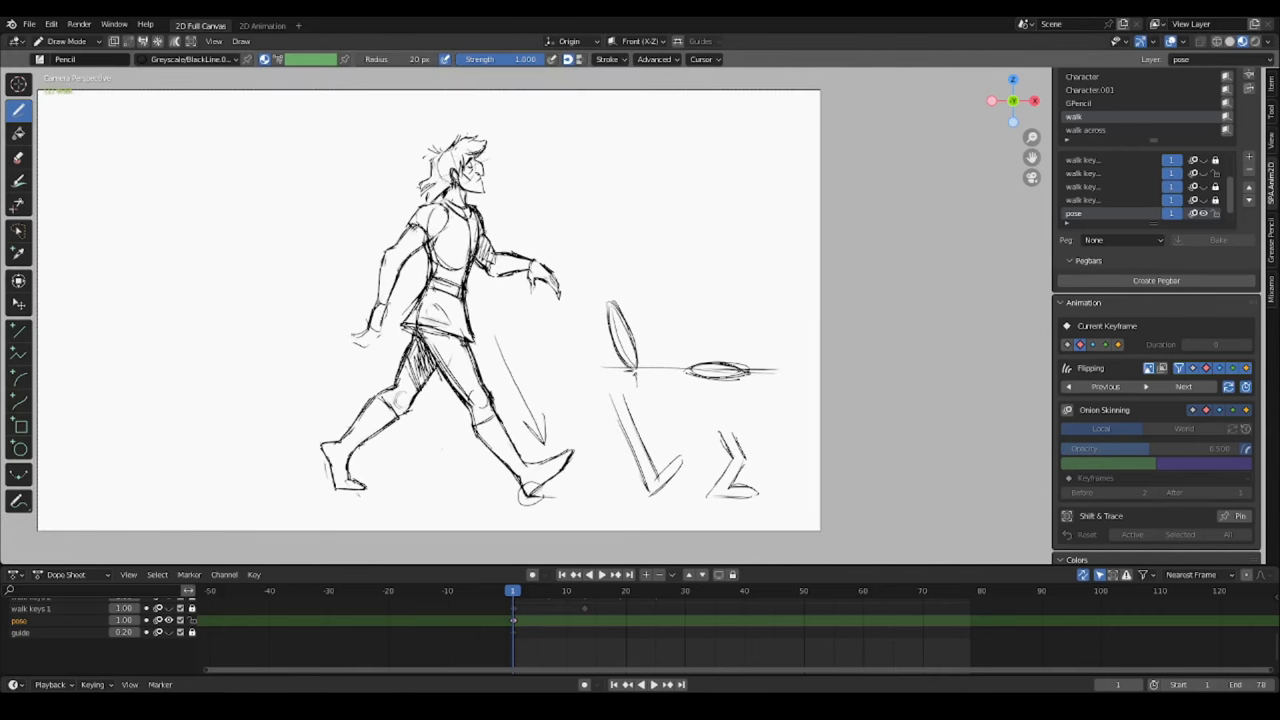
mouse_move(366, 515)
left_mouse_down()
mouse_move(368, 490)
mouse_move(518, 489)
left_mouse_up()
key("ctrl+z")
key("ctrl+z")
key("w")
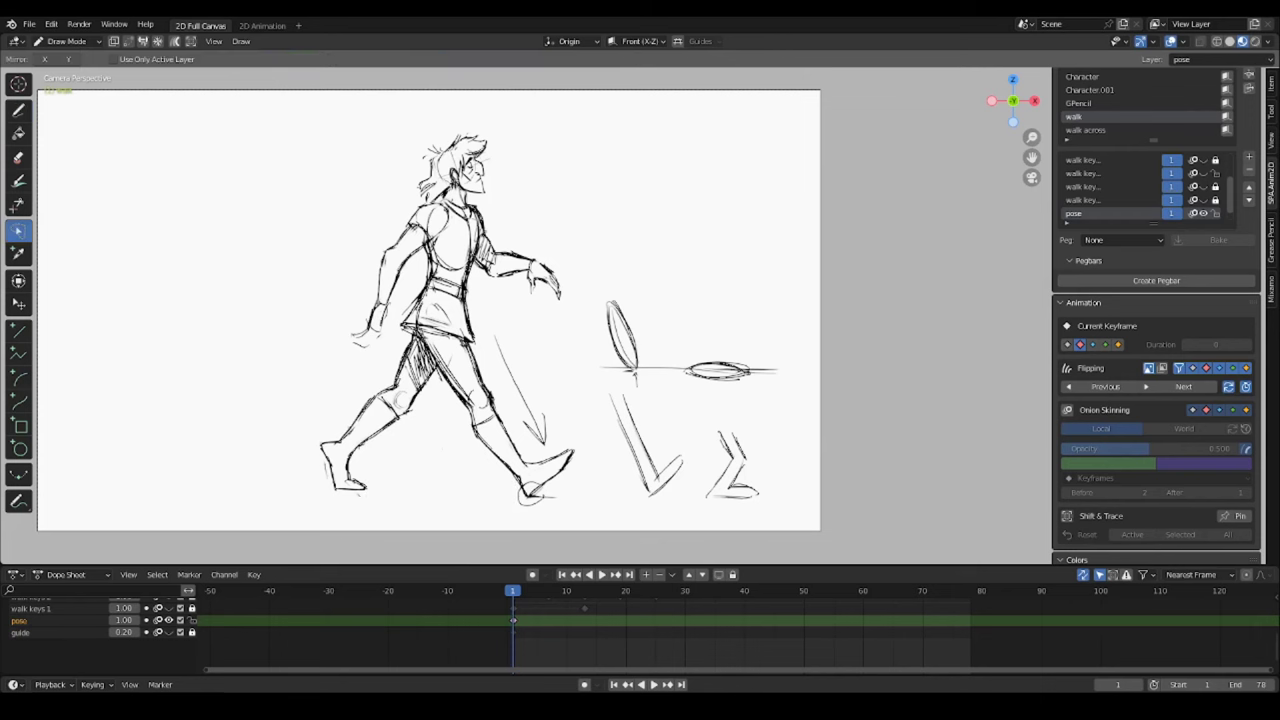
left_click_drag(516, 508, 524, 499)
key("Delete")
middle_click_drag(530, 400, 567, 405, "shift")
middle_click_drag(567, 405, 567, 390, "ctrl")
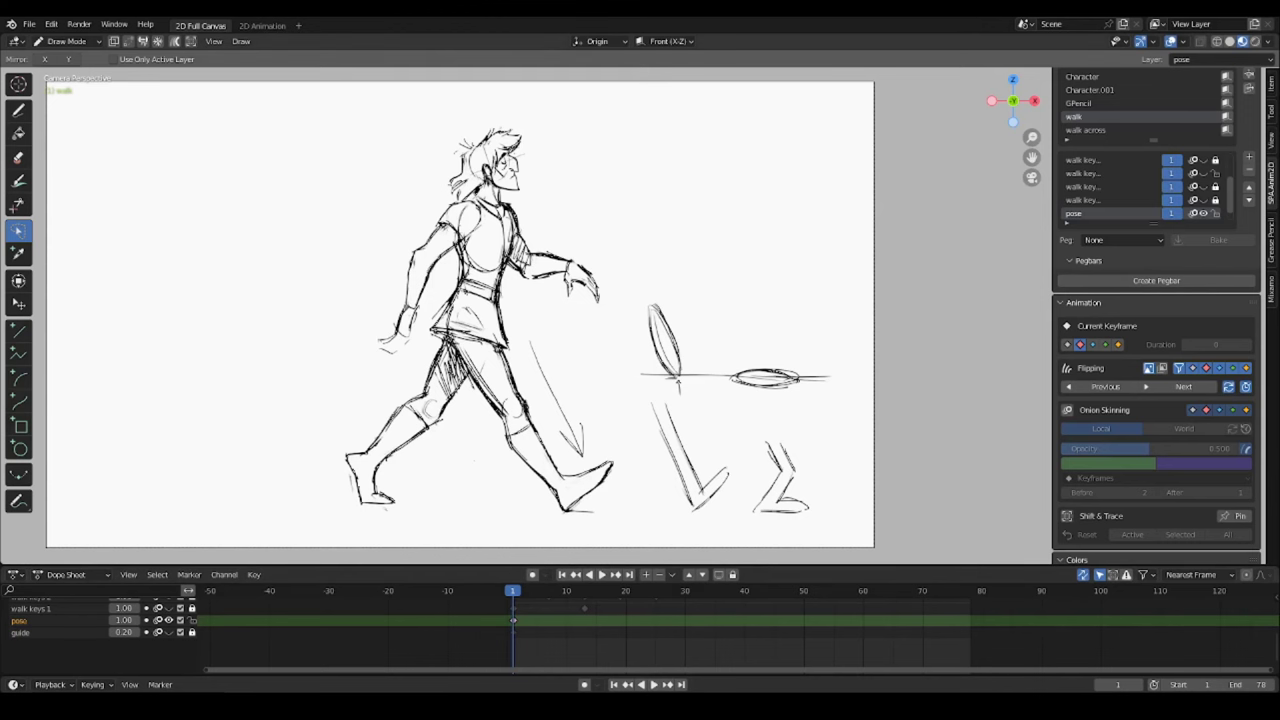
Try to sketch a line of action running through the character's head, torso and hips.
key("b")
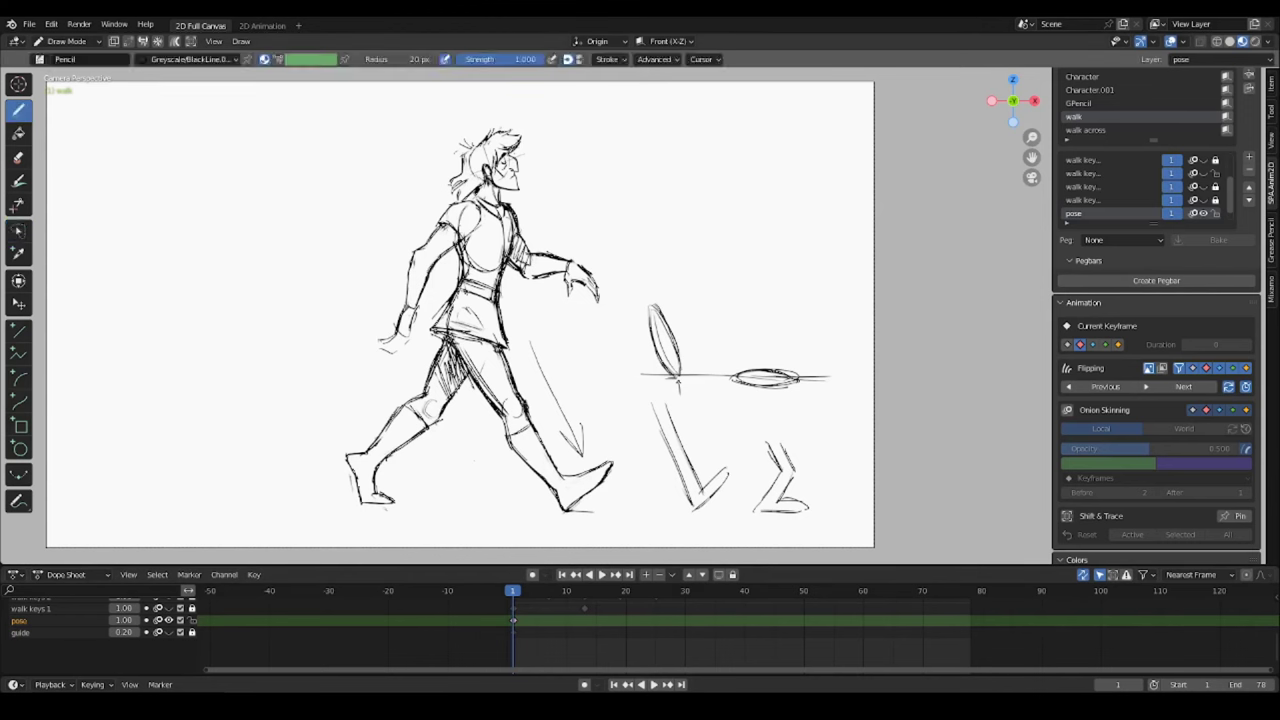
left_click_drag(488, 206, 463, 422)
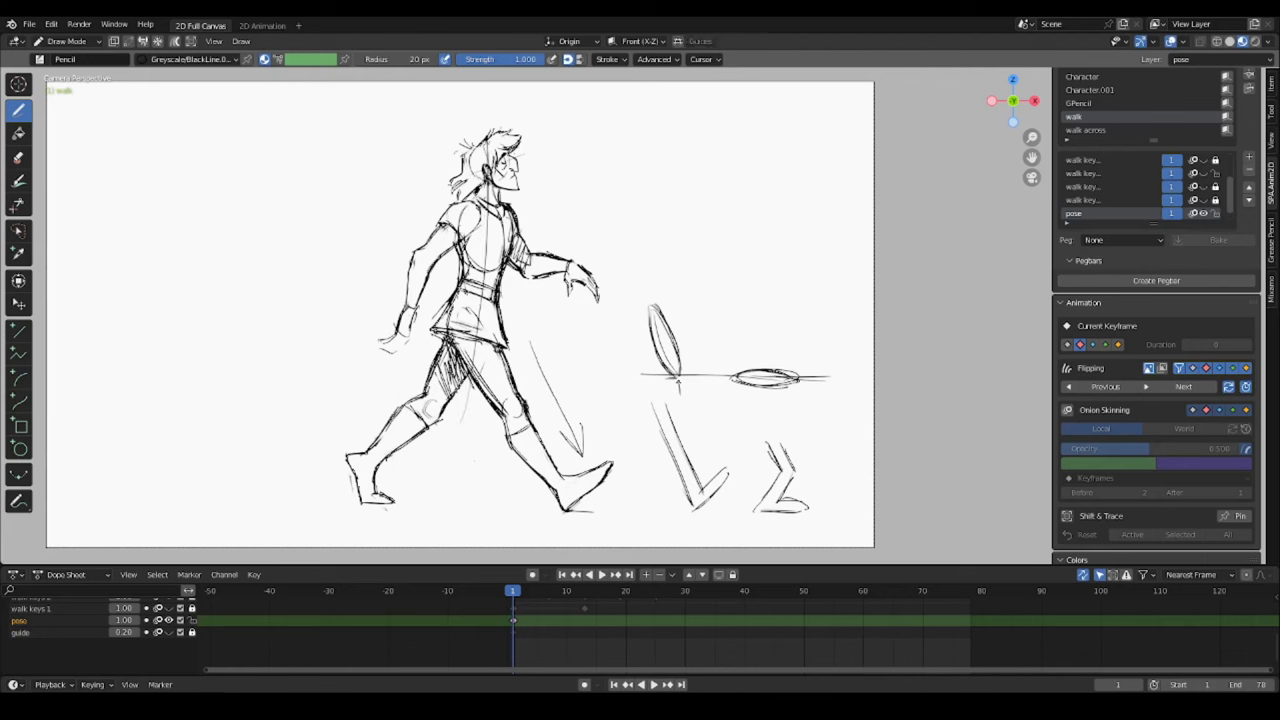
key("ctrl+z")
left_click_drag(463, 408, 487, 141)
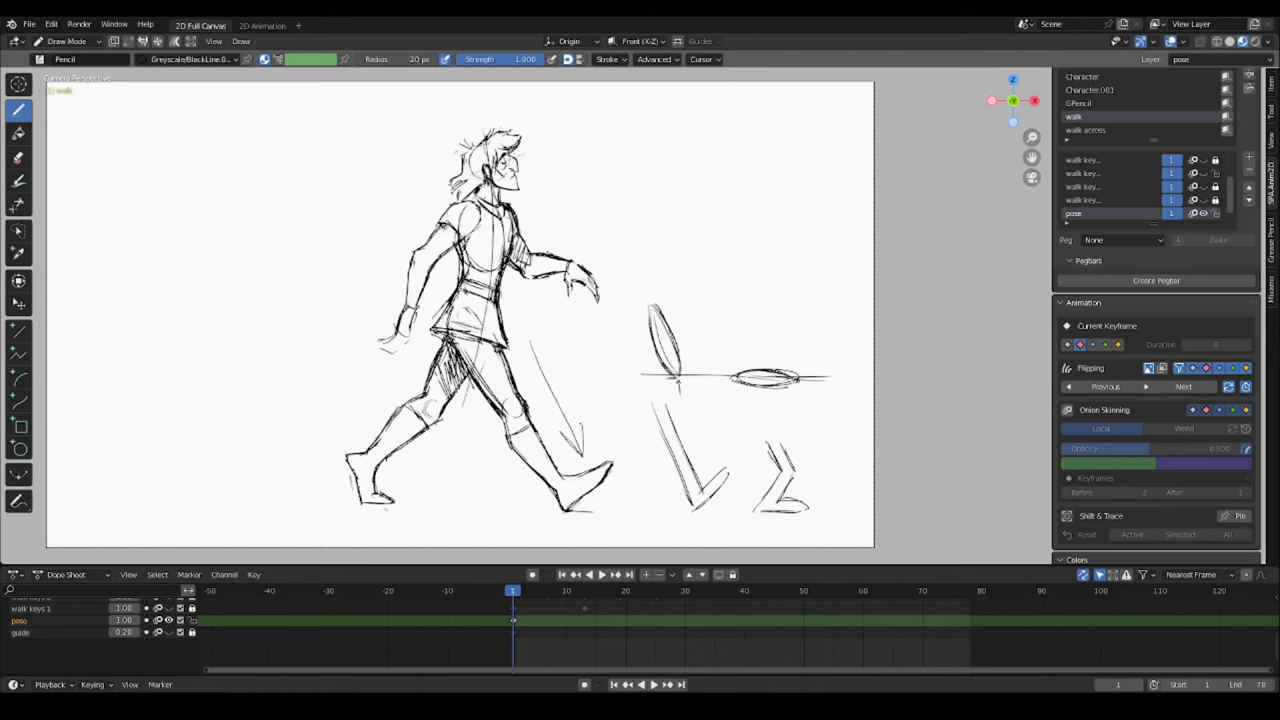
key("ctrl+z")
Sketch two small walking stick figures, one upright and one leaning forward, with arrows showing the direction of their bodies.
mouse_move(724, 128)
left_mouse_down()
mouse_move(713, 146)
mouse_move(725, 129)
mouse_move(728, 212)
mouse_move(728, 104)
mouse_move(738, 108)
left_mouse_up()
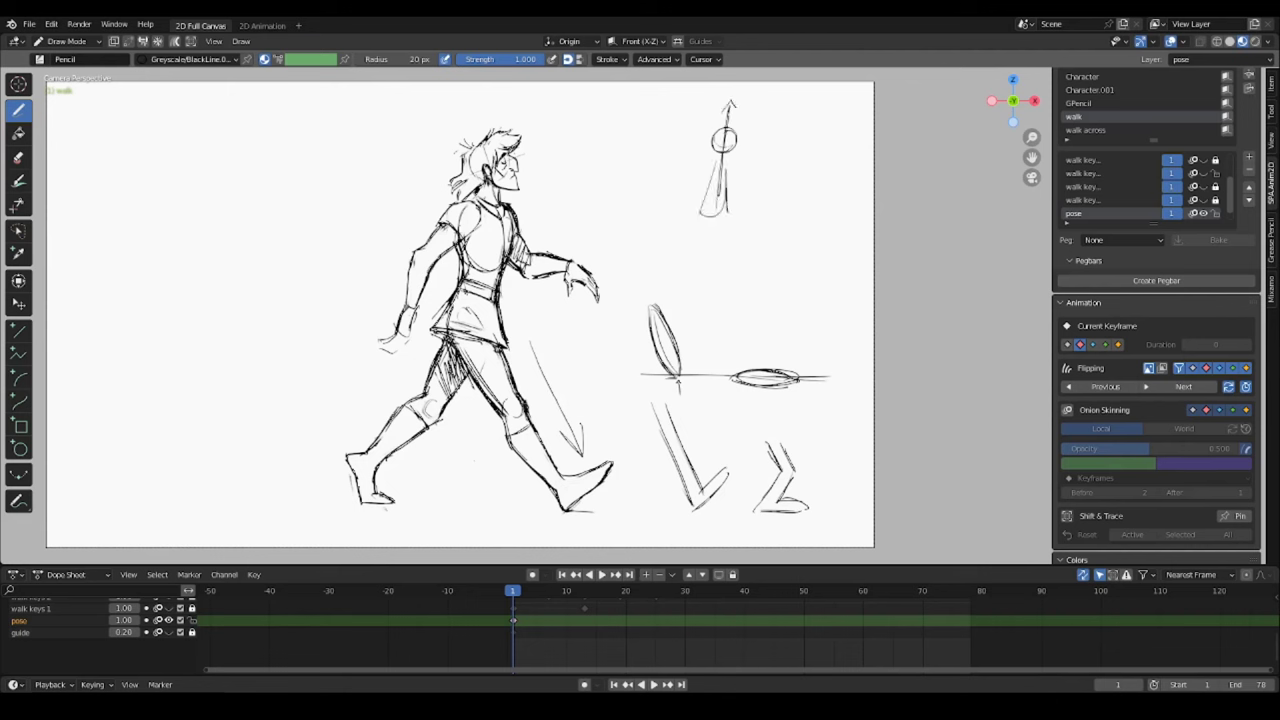
mouse_move(720, 216)
left_mouse_down()
mouse_move(740, 290)
mouse_move(752, 276)
mouse_move(676, 272)
mouse_move(701, 230)
left_mouse_up()
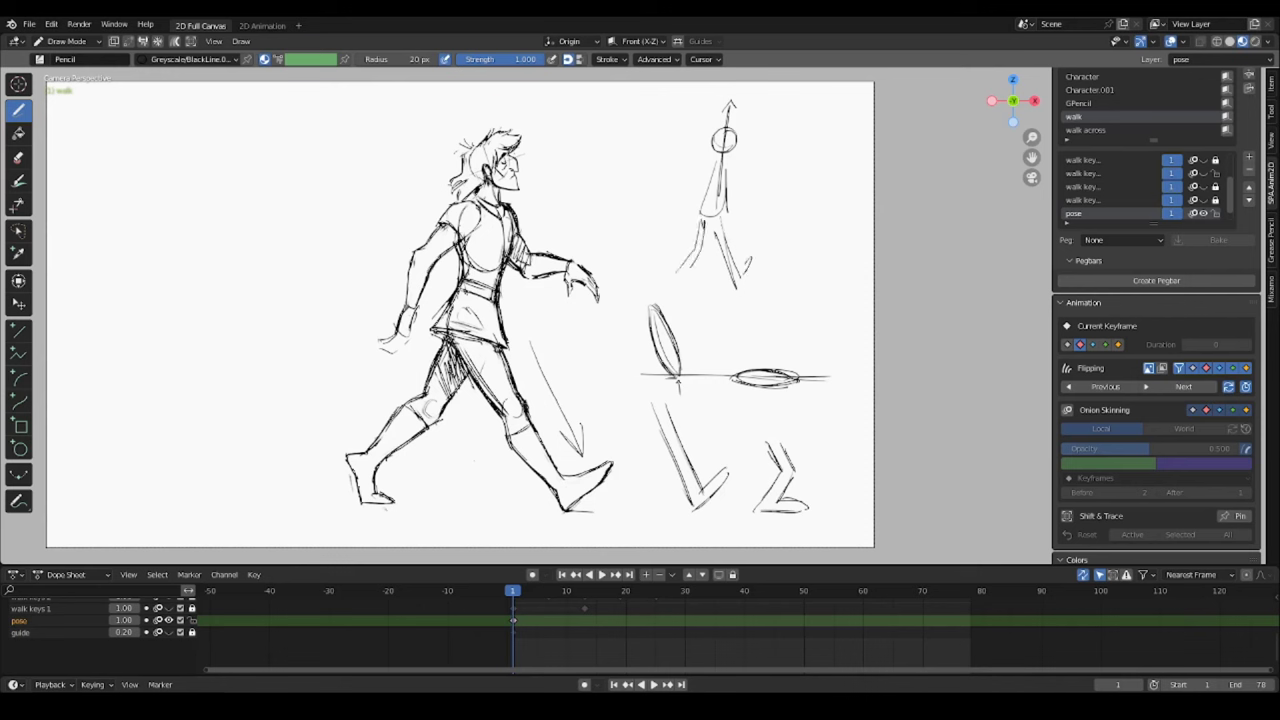
left_click_drag(786, 206, 832, 122)
mouse_move(824, 128)
left_mouse_down()
mouse_move(835, 120)
mouse_move(770, 207)
mouse_move(790, 214)
mouse_move(810, 270)
left_mouse_up()
mouse_move(798, 218)
left_mouse_down()
mouse_move(826, 274)
mouse_move(759, 237)
mouse_move(749, 249)
left_mouse_up()
mouse_move(773, 225)
left_mouse_down()
mouse_move(759, 245)
mouse_move(769, 235)
left_mouse_up()
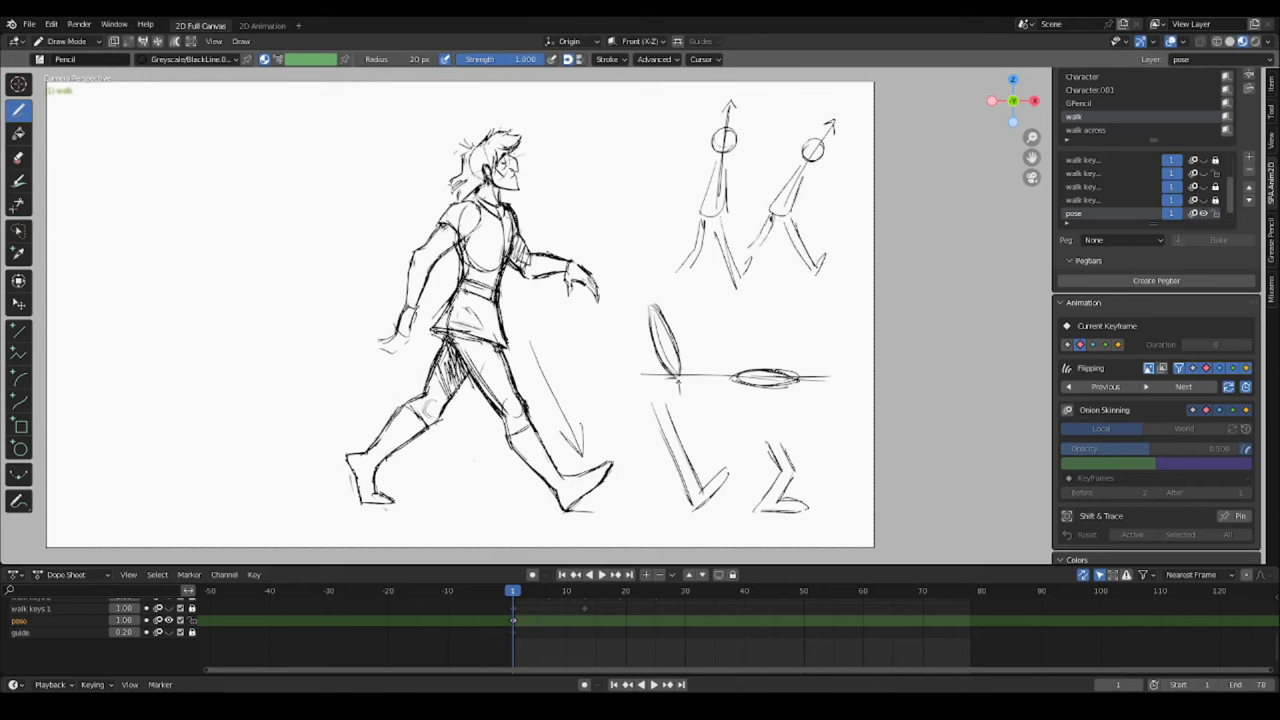
mouse_move(799, 169)
left_mouse_down()
mouse_move(770, 210)
mouse_move(804, 178)
left_mouse_up()
left_click_drag(754, 108, 797, 119)
left_click_drag(790, 112, 799, 123)
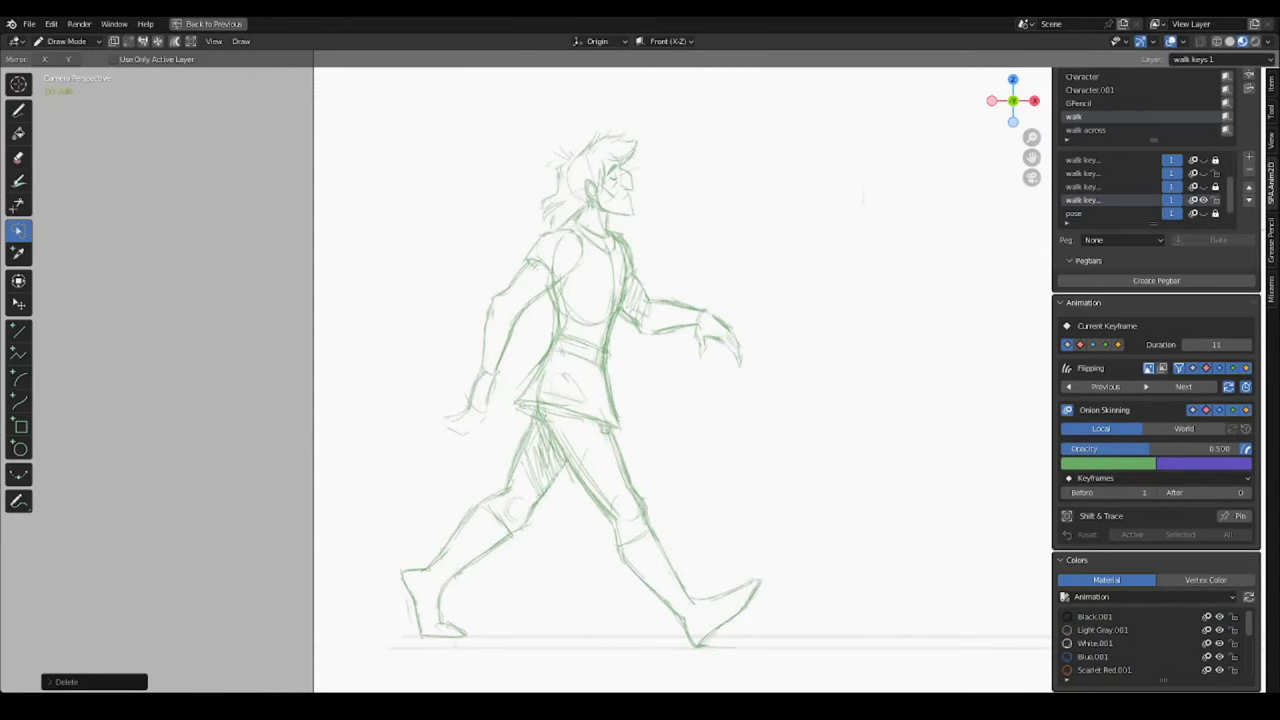
On the walk keys 1 layer, trace the tunic's hem as a downward curve over the onion-skinned pose.
middle_click_drag(682, 380, 678, 366, "shift")
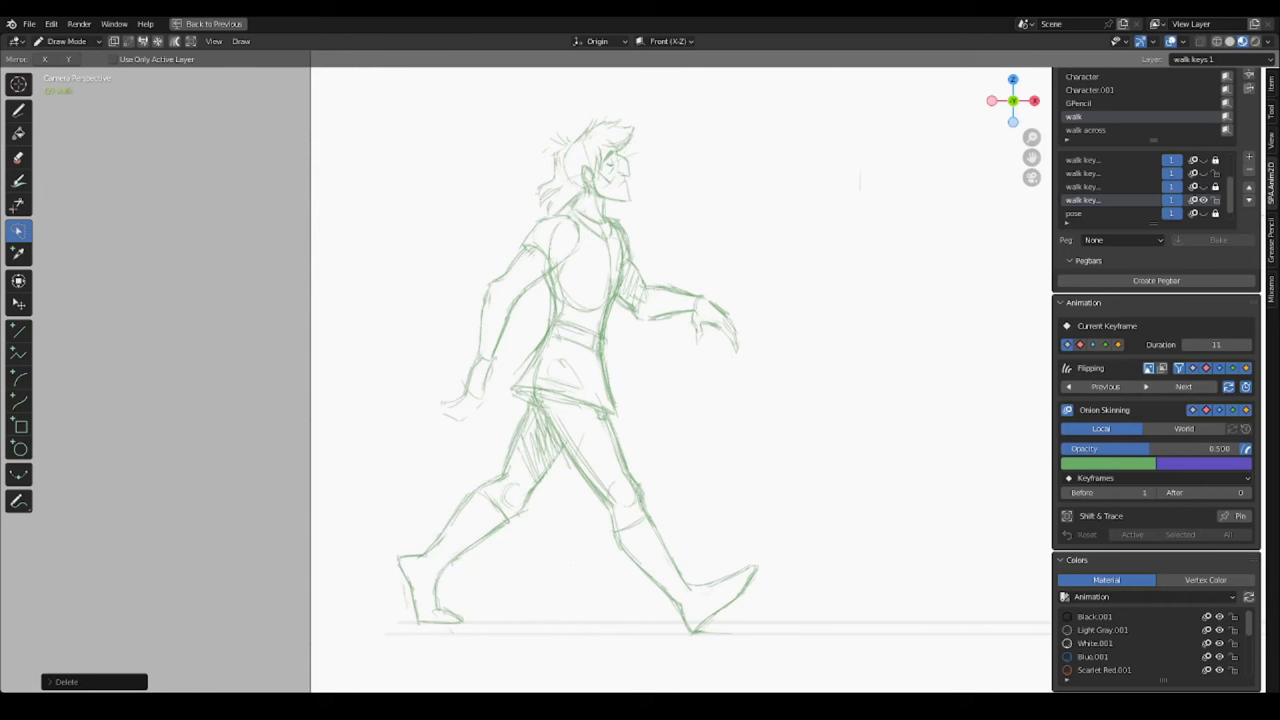
key("b")
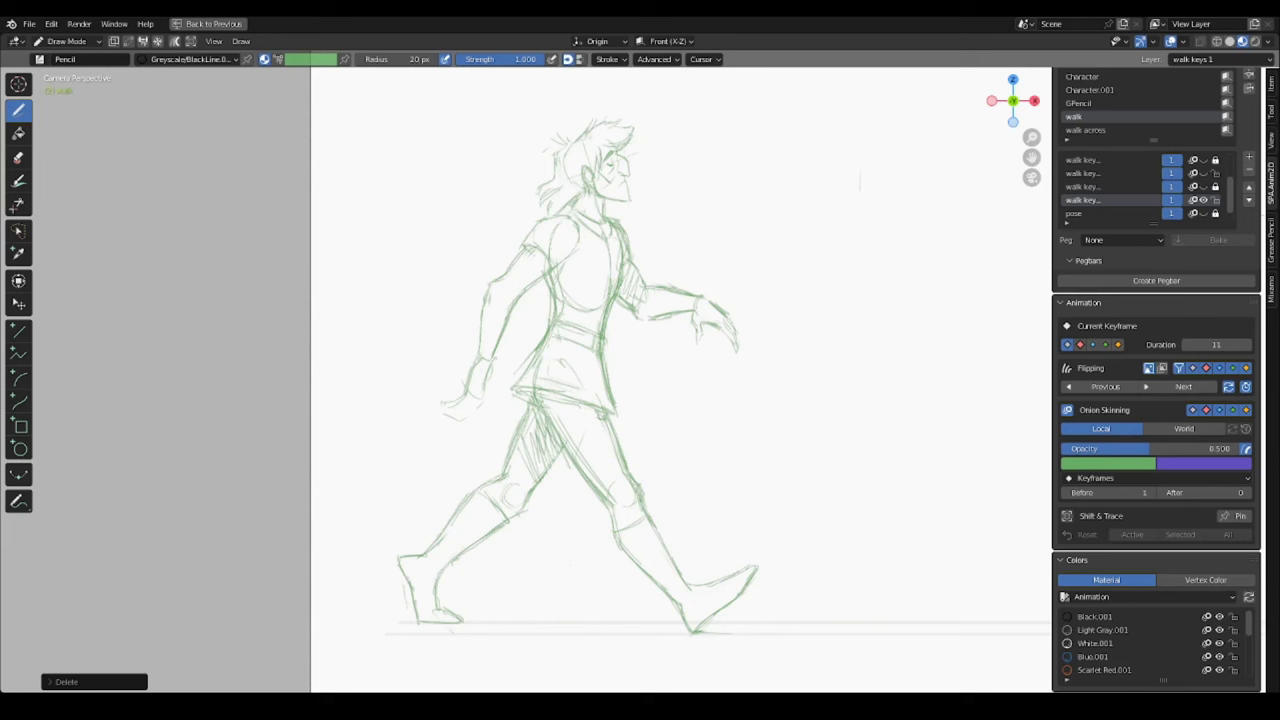
left_click_drag(512, 389, 612, 414)
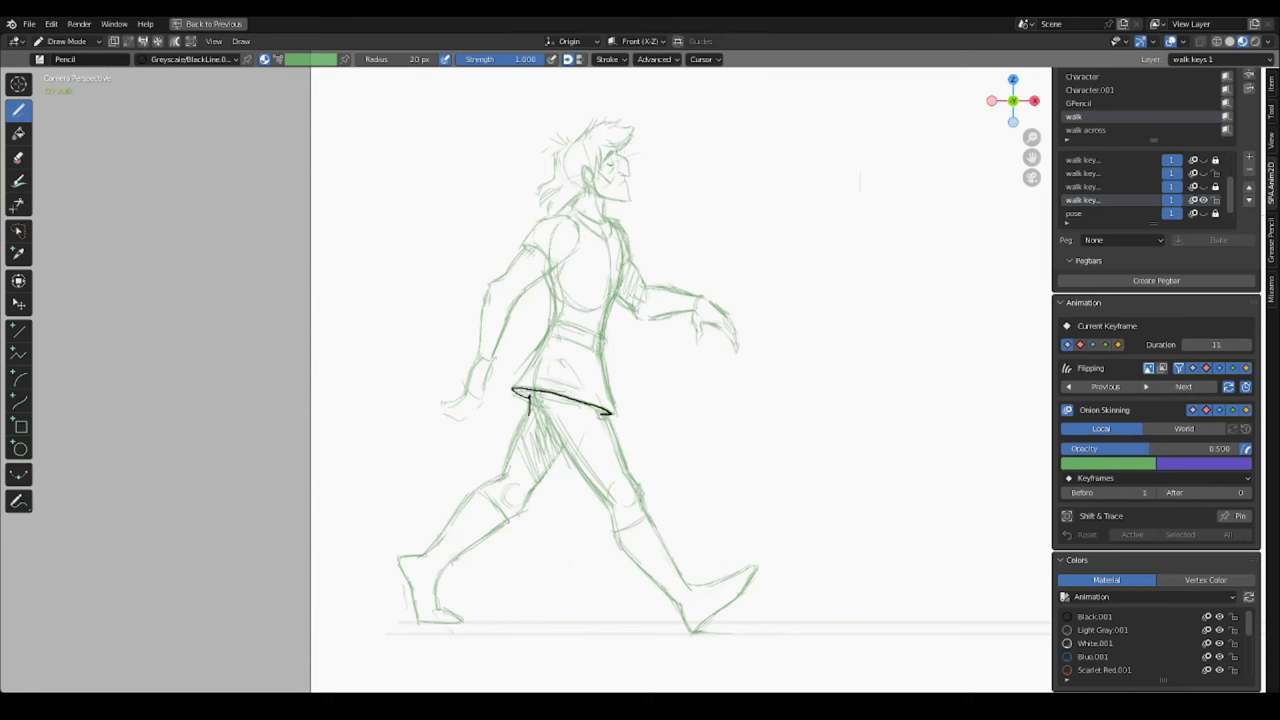
key("ctrl+z")
key("ctrl+z")
left_click_drag(512, 388, 618, 412)
left_click_drag(618, 412, 511, 387)
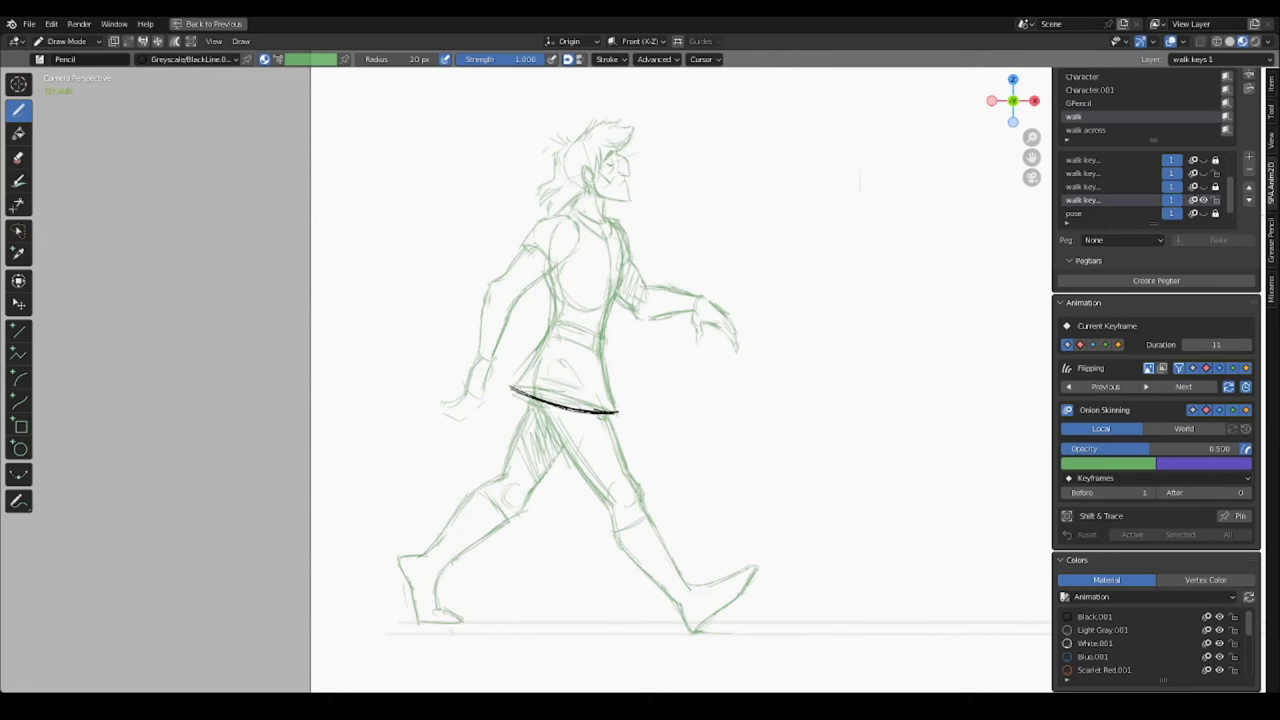
Draw the upper and lower edges of the belt across the character's waist.
mouse_move(549, 338)
left_mouse_down()
mouse_move(602, 354)
mouse_move(600, 338)
mouse_move(588, 348)
mouse_move(601, 353)
mouse_move(603, 340)
left_mouse_up()
key("ctrl+z")
key("ctrl+z")
middle_click_drag(603, 340, 603, 323, "ctrl")
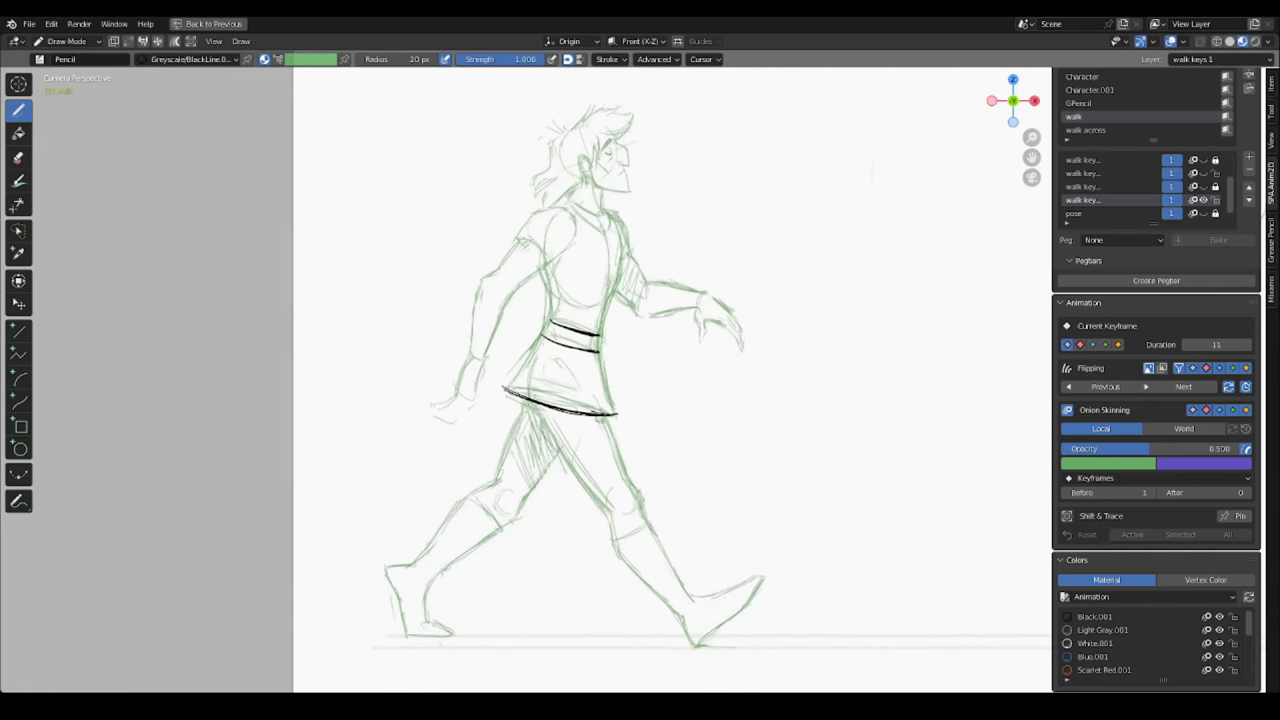
Trace the rear foot, then select its strokes and lower them to the nearer ground line.
mouse_move(383, 572)
left_mouse_down()
mouse_move(400, 602)
mouse_move(453, 635)
left_mouse_up()
left_click_drag(425, 586, 424, 621)
mouse_move(386, 570)
left_mouse_down()
mouse_move(413, 566)
mouse_move(424, 538)
mouse_move(442, 554)
left_mouse_up()
key("w")
left_click_drag(418, 601, 418, 612)
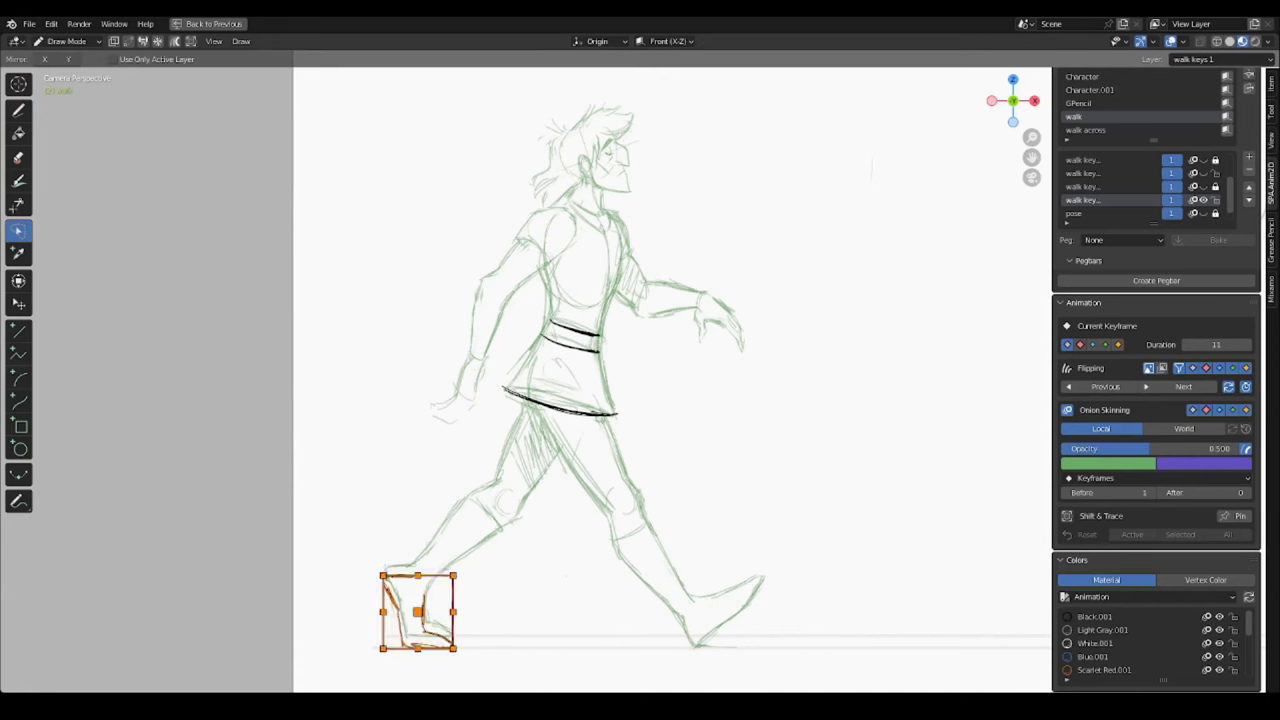
key("Return")
Draw the contour of the character's back from the tunic hem up to the neck.
middle_click_drag(560, 450, 538, 377, "shift")
key("b")
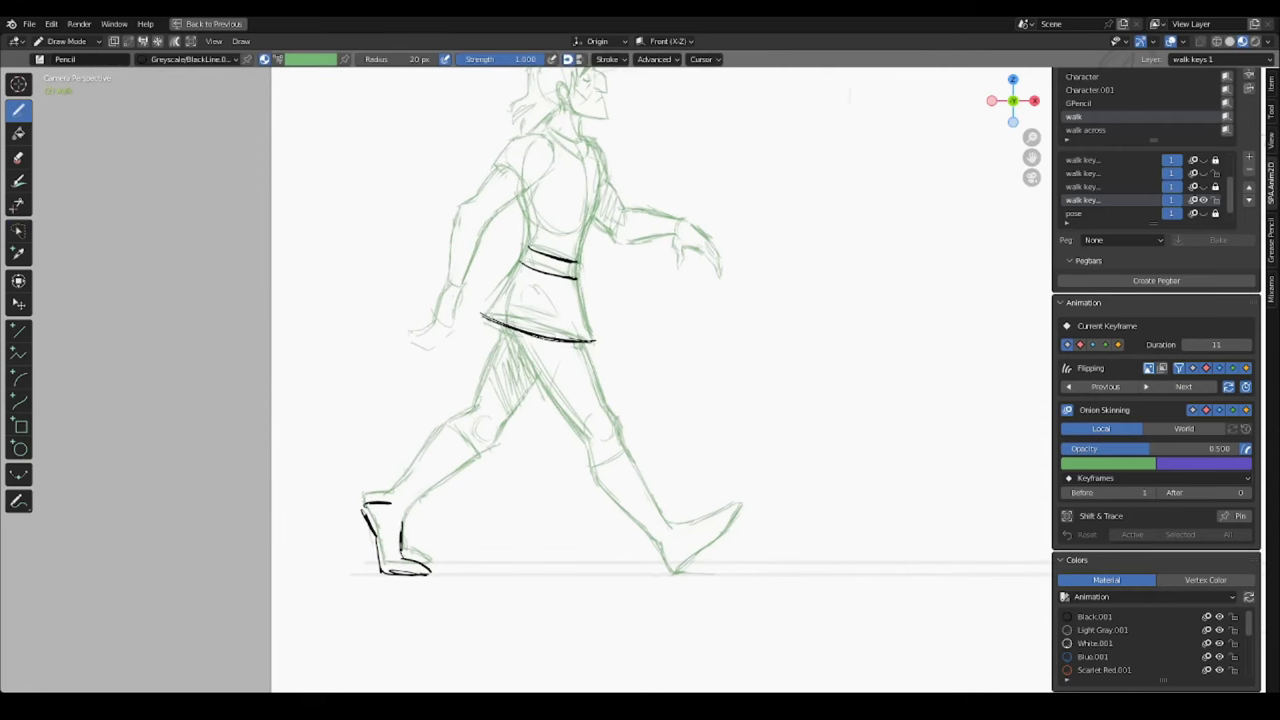
middle_click_drag(560, 300, 567, 498, "shift")
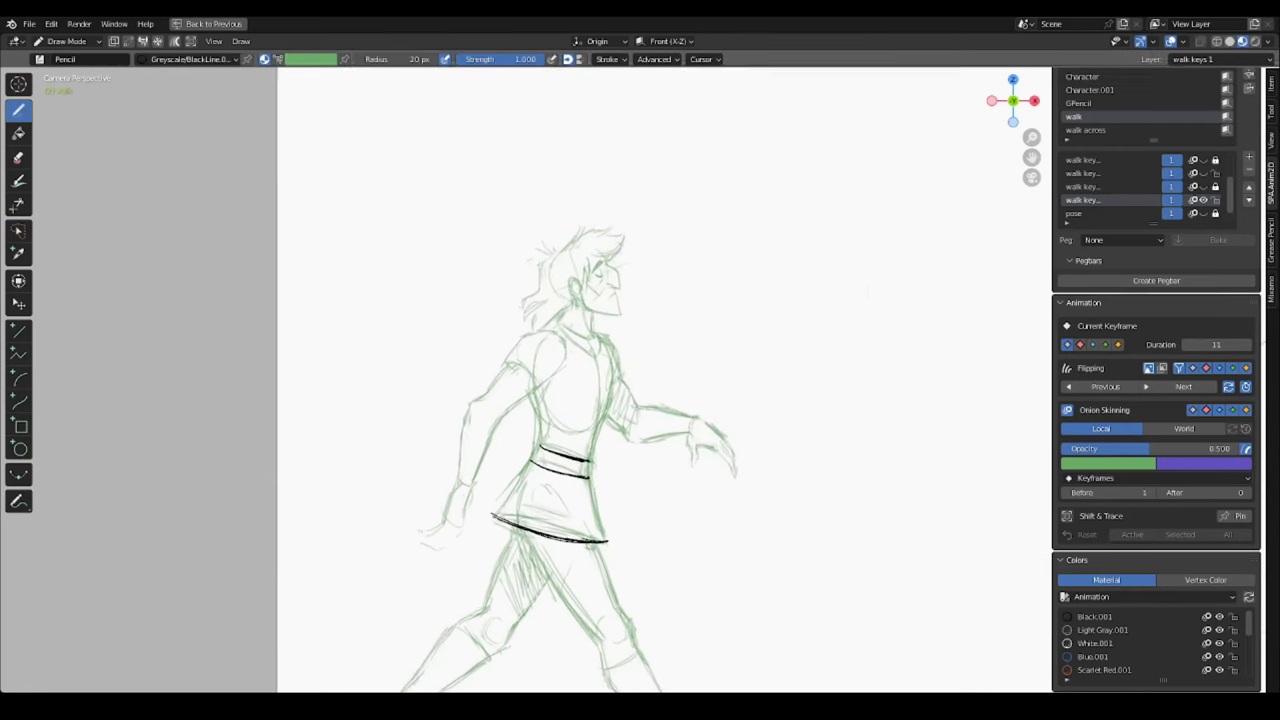
scroll(567, 400, "up", 1)
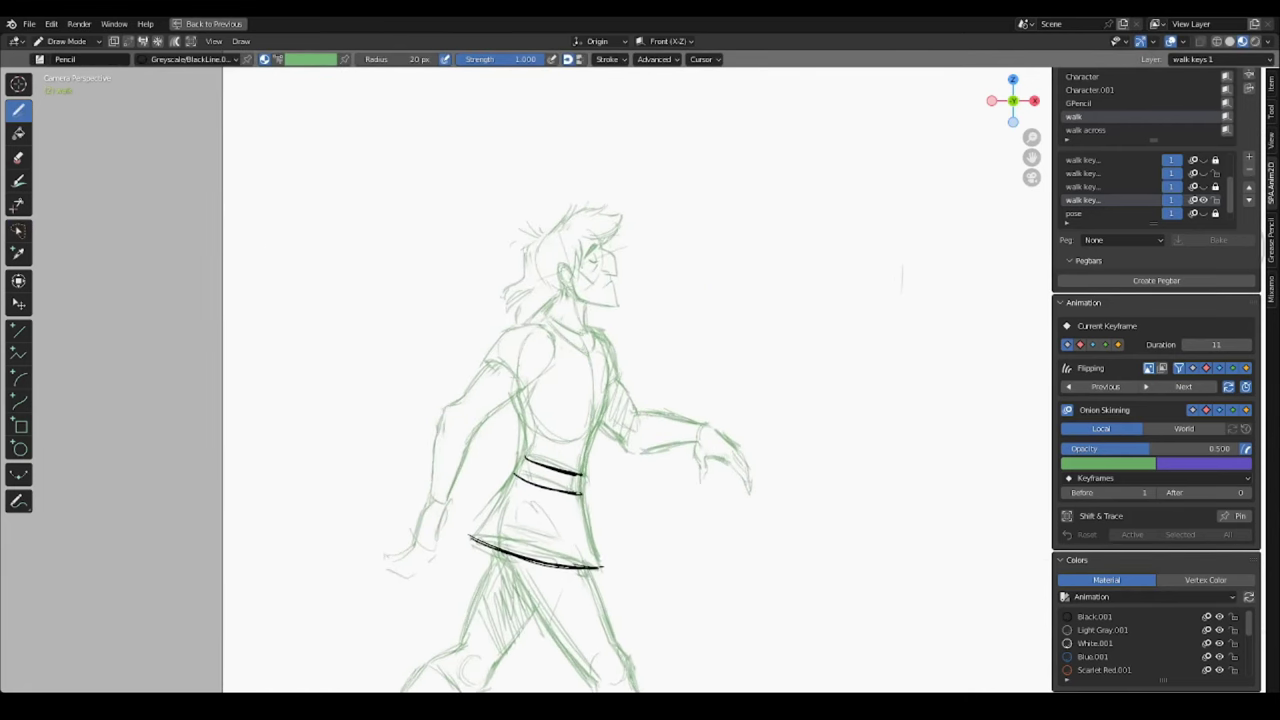
left_click_drag(581, 331, 594, 428)
key("ctrl+z")
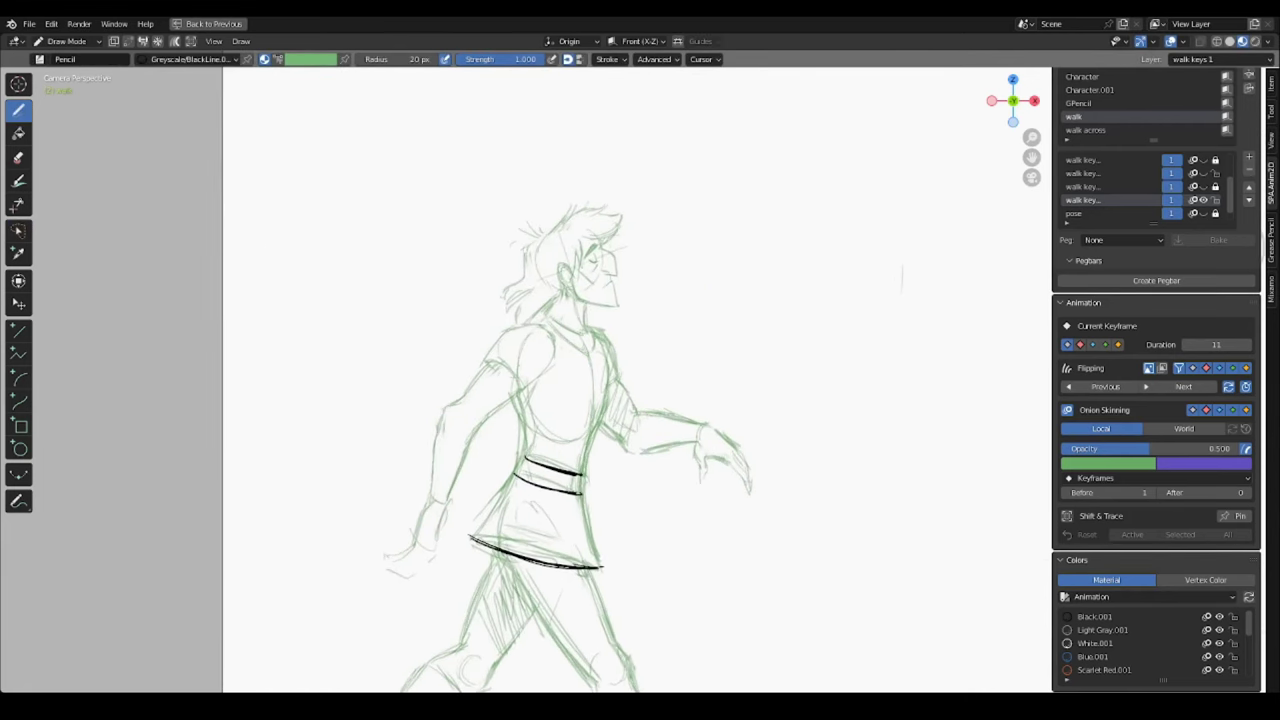
mouse_move(476, 530)
left_mouse_down()
mouse_move(519, 449)
mouse_move(511, 381)
mouse_move(546, 313)
left_mouse_up()
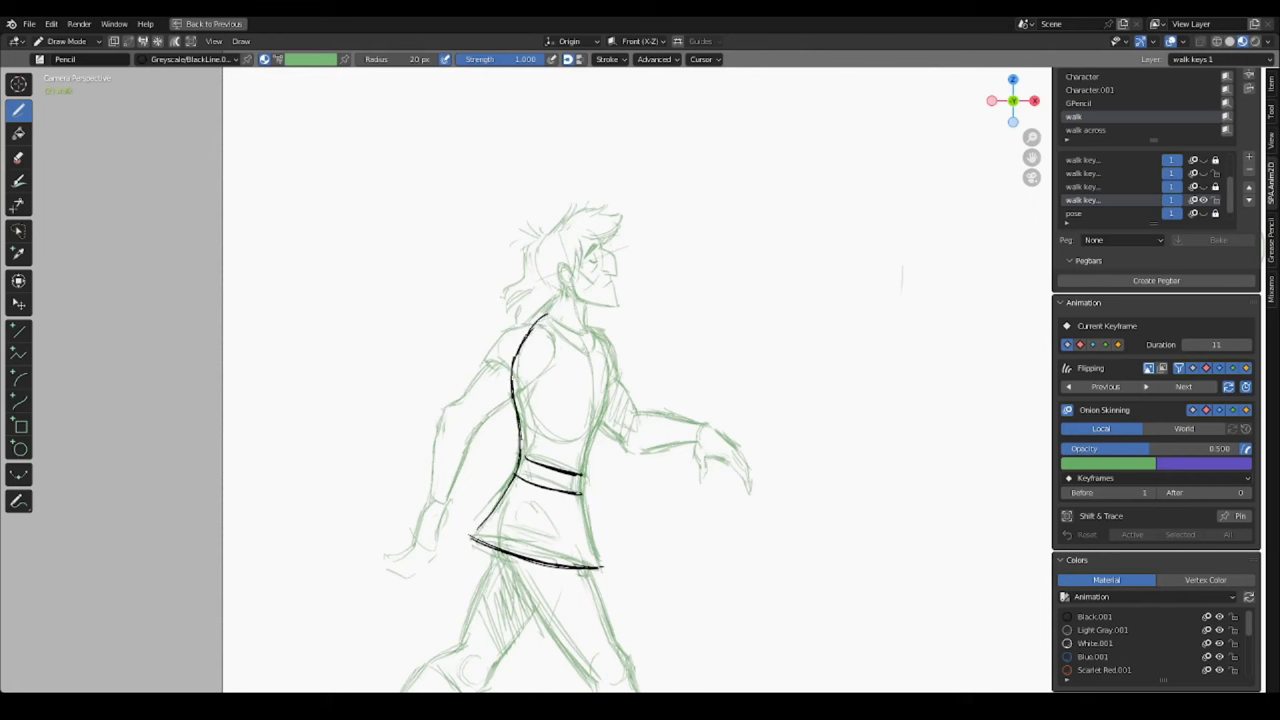
Draw the forward arm with its shoulder, short sleeve, bent elbow, forearm and hand.
mouse_move(516, 416)
left_mouse_down()
mouse_move(533, 337)
mouse_move(614, 360)
mouse_move(618, 376)
left_mouse_up()
key("ctrl+z")
mouse_move(569, 342)
left_mouse_down()
mouse_move(617, 366)
mouse_move(619, 378)
mouse_move(568, 388)
mouse_move(614, 377)
mouse_move(628, 456)
left_mouse_up()
mouse_move(618, 382)
left_mouse_down()
mouse_move(636, 414)
mouse_move(698, 424)
left_mouse_up()
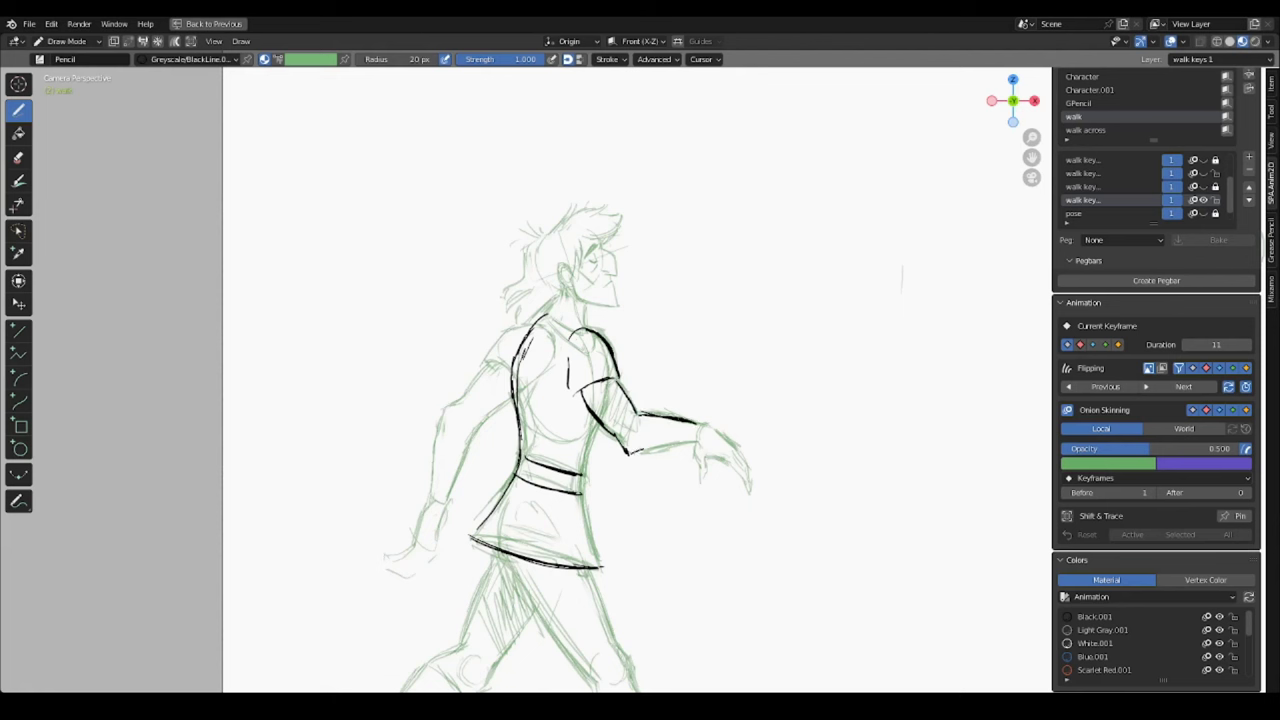
mouse_move(630, 452)
left_mouse_down()
mouse_move(700, 436)
mouse_move(694, 447)
mouse_move(747, 462)
mouse_move(722, 452)
mouse_move(750, 486)
mouse_move(744, 474)
left_mouse_up()
key("ctrl+z")
mouse_move(694, 441)
left_mouse_down()
mouse_move(700, 477)
mouse_move(696, 460)
mouse_move(708, 478)
mouse_move(730, 466)
left_mouse_up()
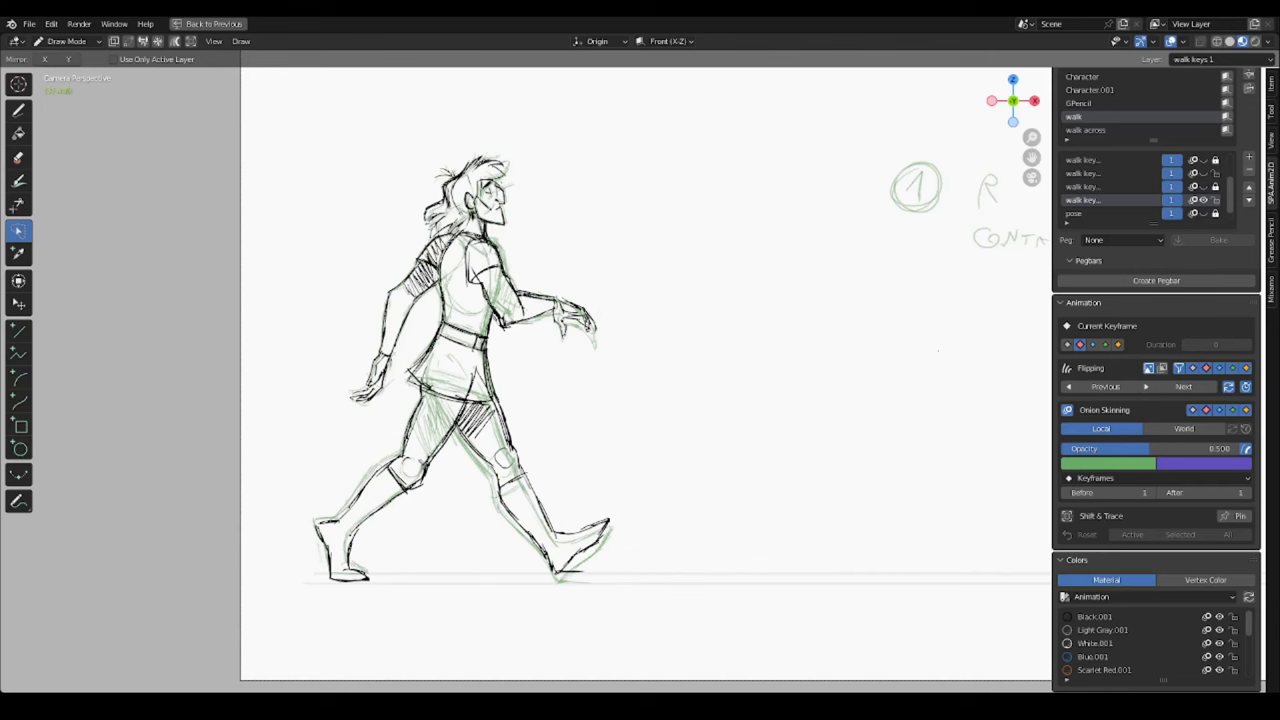
Move the whole second pose one stride forward and circle the first pose's front foot.
mouse_move(671, 286)
left_mouse_down()
mouse_move(671, 240)
mouse_move(277, 528)
mouse_move(670, 290)
left_mouse_up()
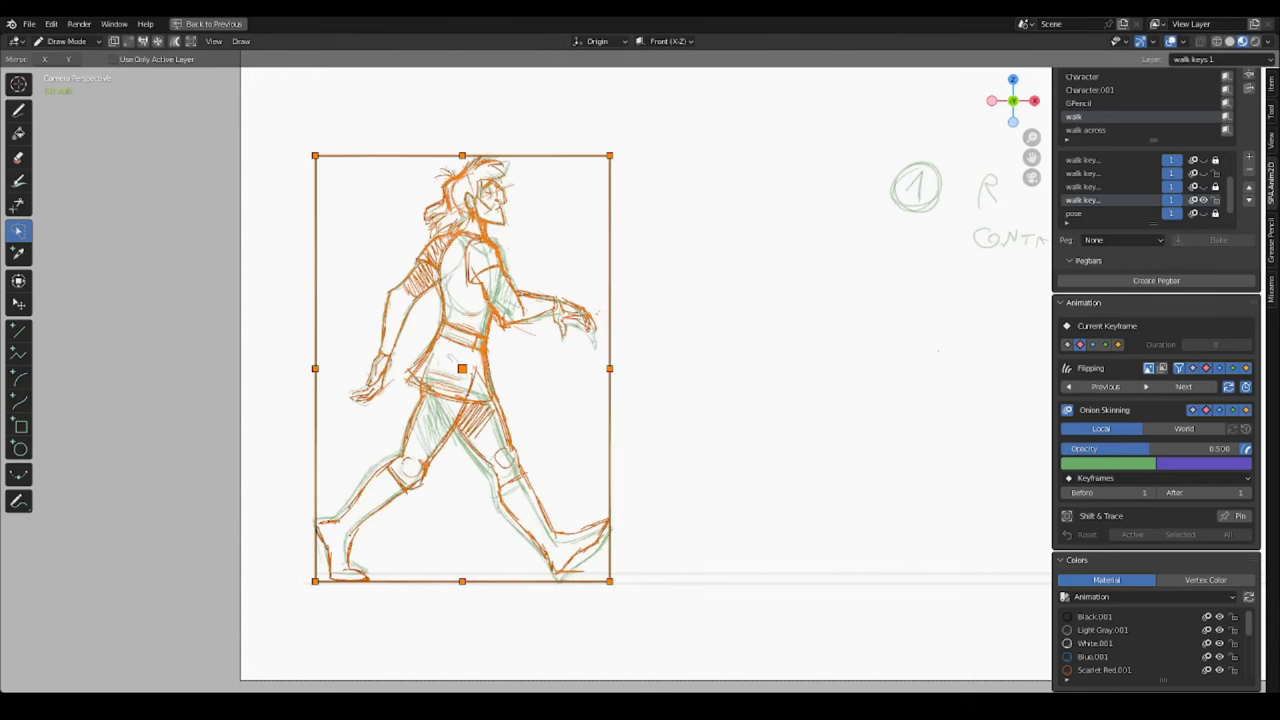
left_click_drag(462, 368, 773, 369)
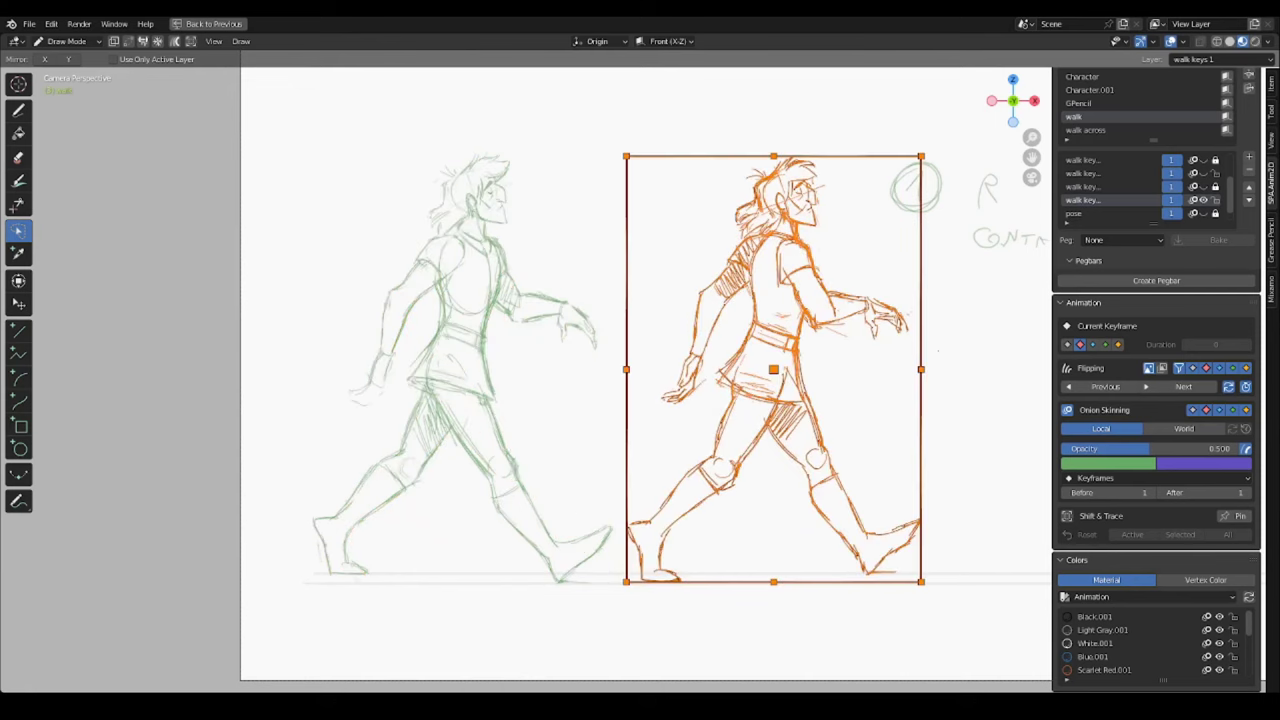
key("b")
left_click_drag(579, 502, 607, 503)
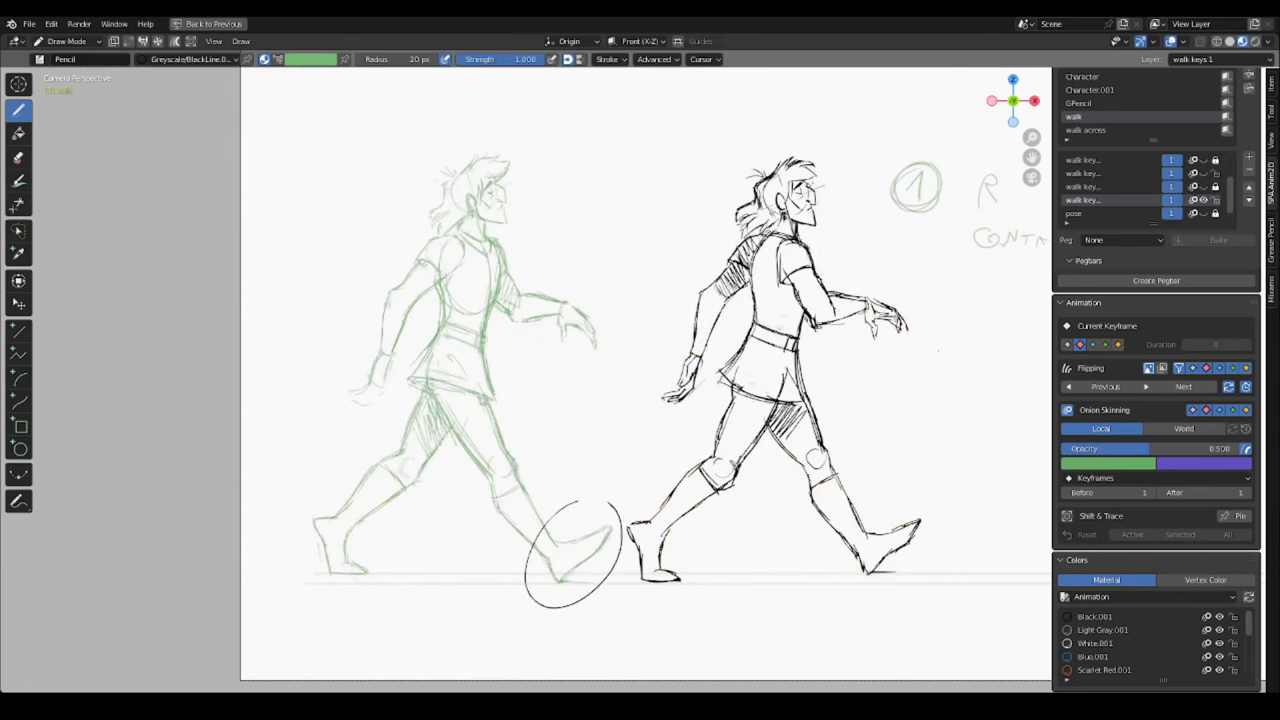
Circle the first pose's front foot together with the second pose's rear foot, and undo the temporary marks.
key("ctrl+z")
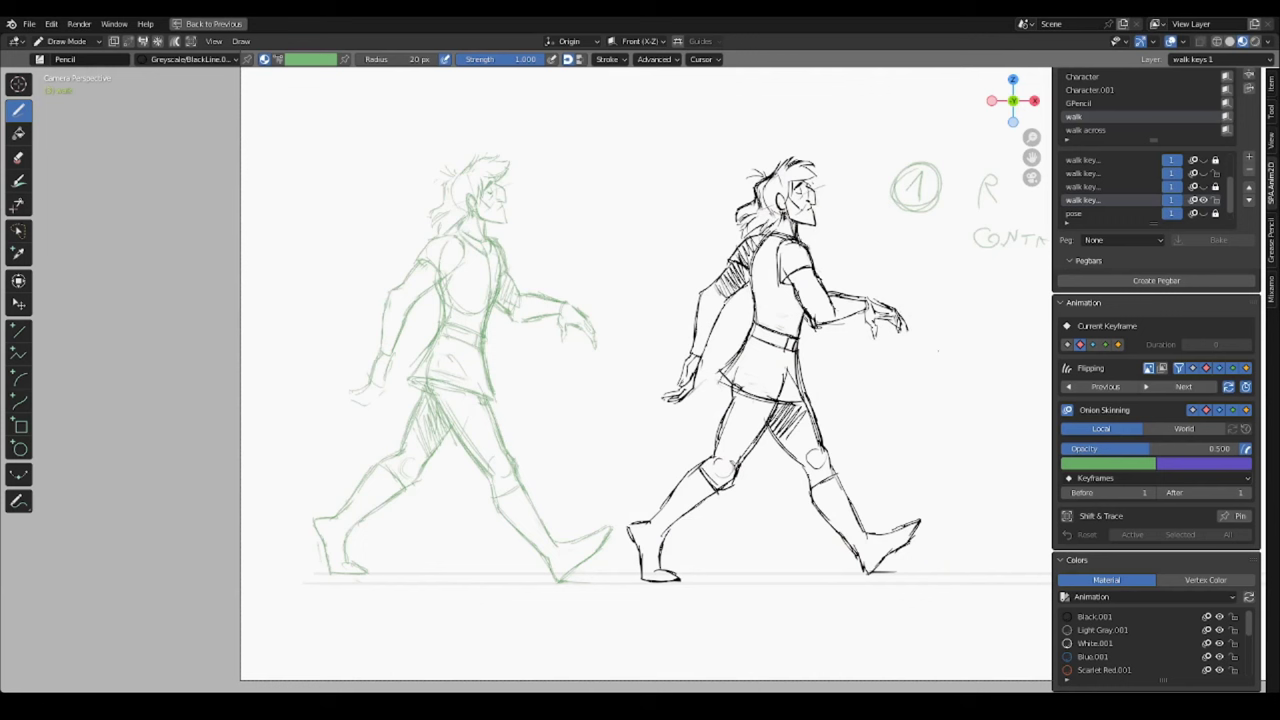
left_click_drag(615, 531, 631, 574)
key("ctrl+z")
mouse_move(670, 563)
left_mouse_down()
mouse_move(688, 586)
mouse_move(676, 563)
left_mouse_up()
key("ctrl+z")
left_click_drag(559, 579, 589, 530)
key("ctrl+z")
mouse_move(604, 506)
left_mouse_down()
mouse_move(612, 620)
mouse_move(632, 514)
left_mouse_up()
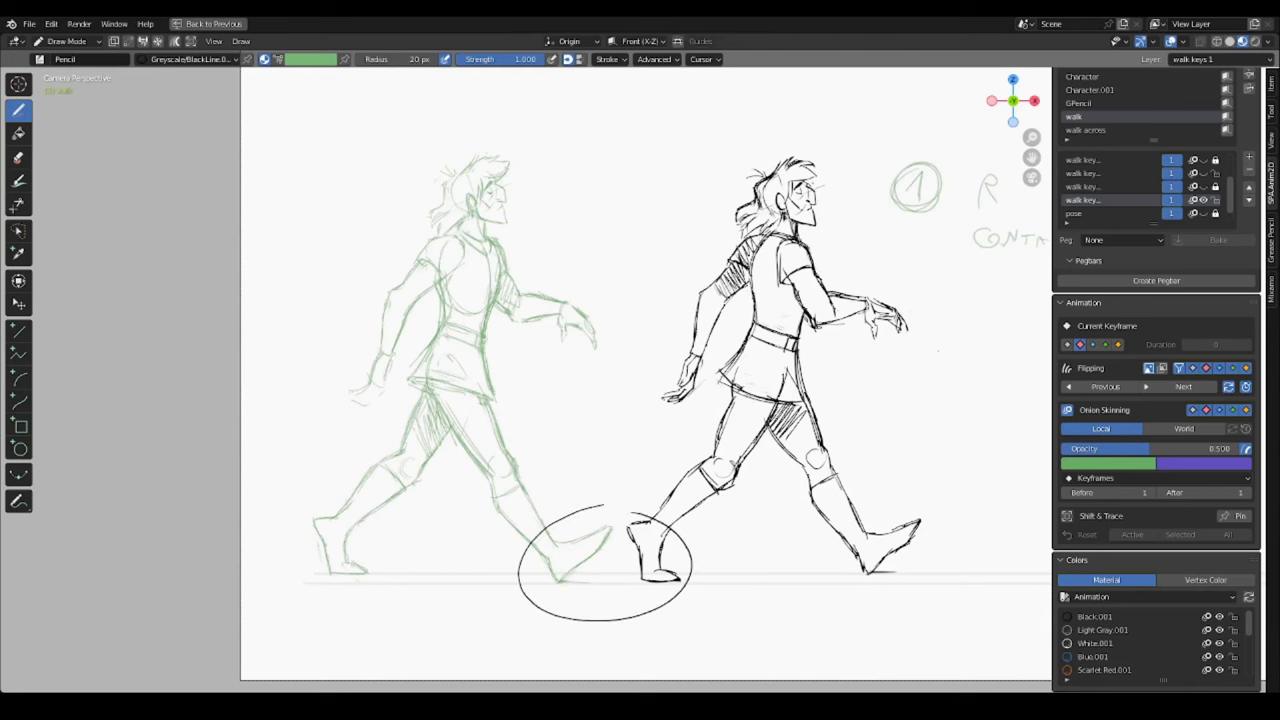
key("ctrl+z")
Leave the maximized canvas and restore the workspace layout with the timeline.
key("w")
mouse_move(890, 194)
left_mouse_down()
mouse_move(808, 149)
mouse_move(843, 645)
mouse_move(948, 440)
left_mouse_up()
left_click_drag(800, 390, 760, 392)
left_click(791, 597)
key("ctrl+Tab")
key("Escape")
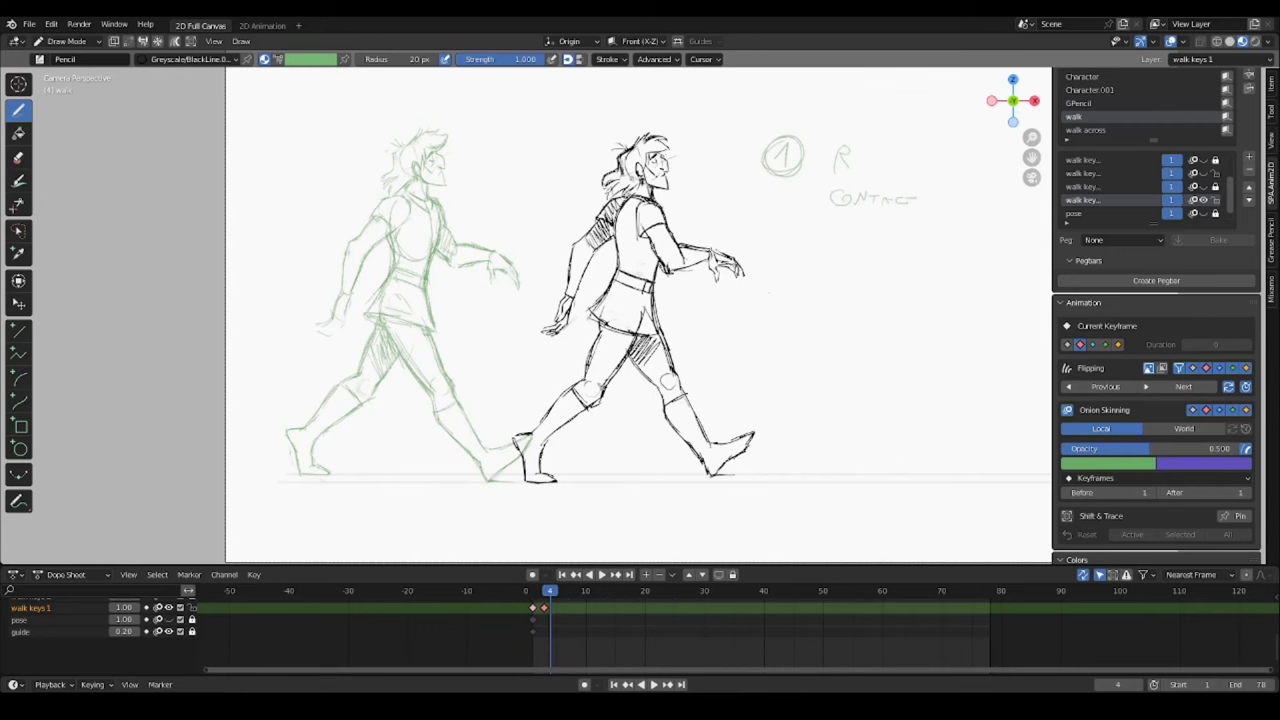
left_click_drag(748, 103, 700, 134)
mouse_move(712, 121)
left_mouse_down()
mouse_move(700, 134)
mouse_move(717, 132)
left_mouse_up()
key("ctrl+z")
key("ctrl+z")
key("ctrl+z")
Draw an arrow from the first pose to the second labelled 0, 1 and 0,5, with a longer span line above it ending at 25.
mouse_move(425, 95)
left_mouse_down()
mouse_move(423, 109)
mouse_move(423, 76)
mouse_move(632, 104)
left_mouse_up()
mouse_move(624, 98)
left_mouse_down()
mouse_move(624, 110)
mouse_move(632, 79)
left_mouse_up()
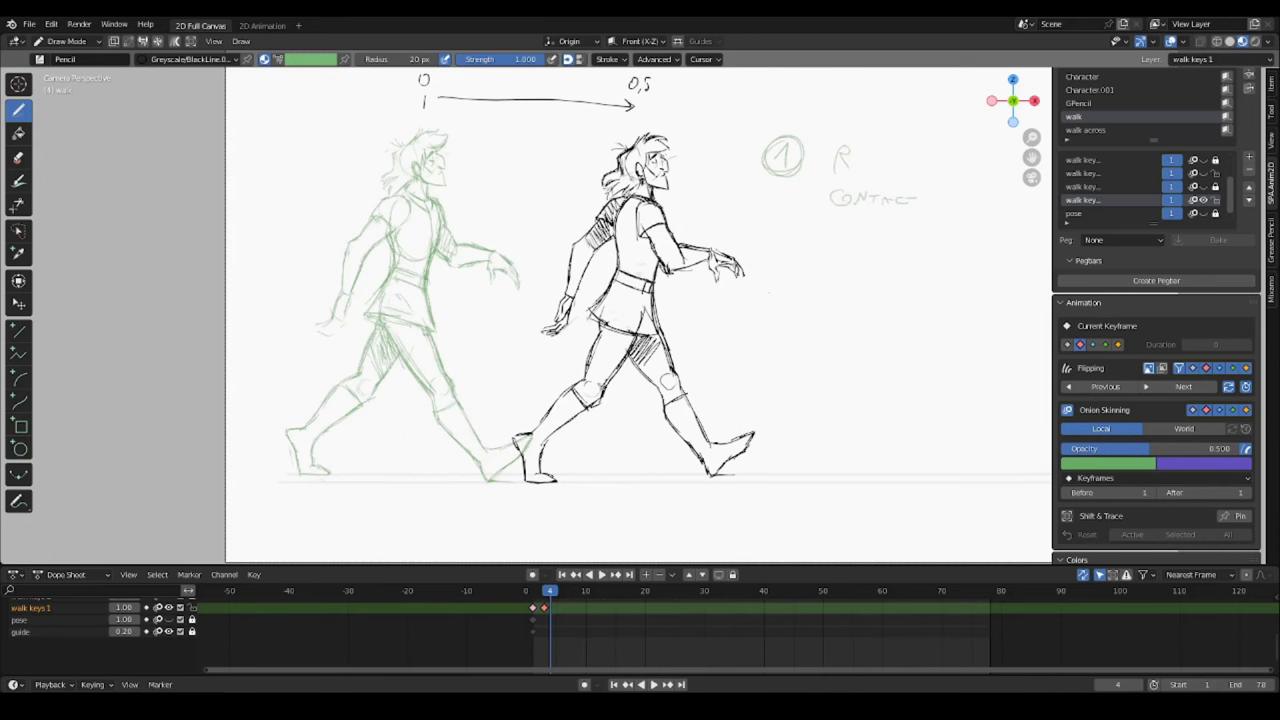
middle_click_drag(769, 293, 765, 338, "shift")
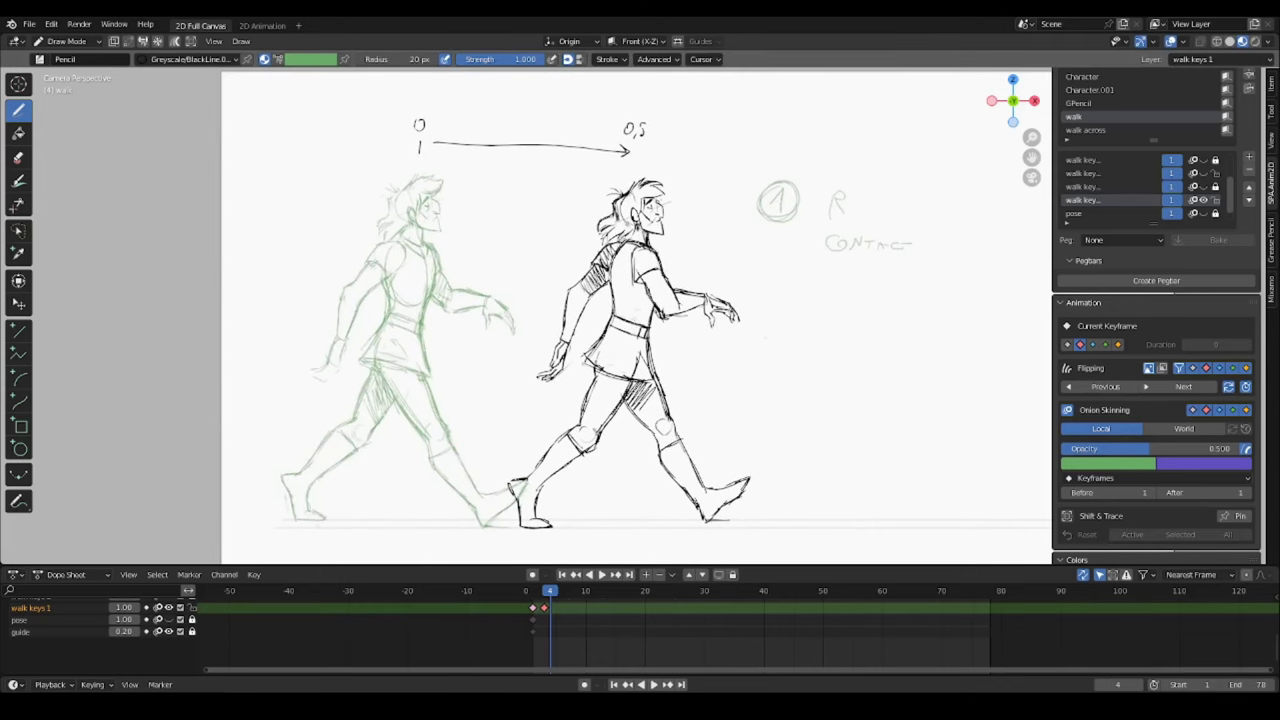
mouse_move(421, 106)
left_mouse_down()
mouse_move(843, 89)
mouse_move(865, 104)
left_mouse_up()
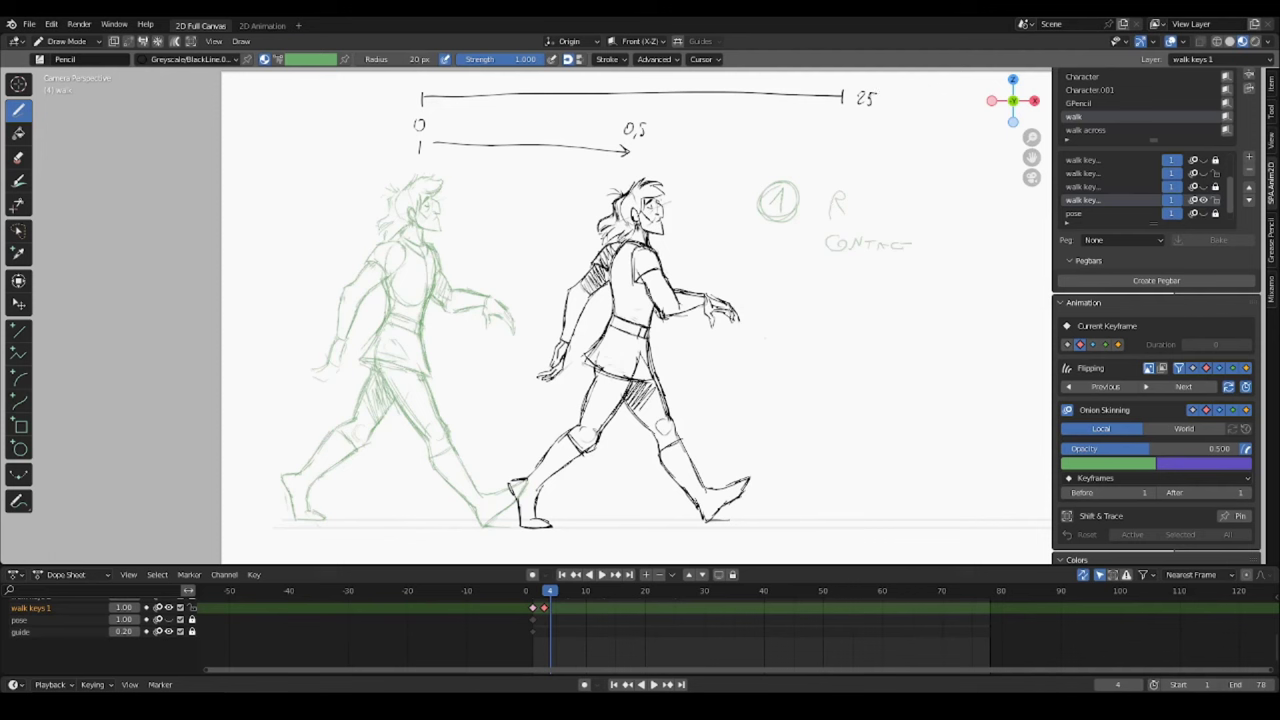
Tick the span line's midpoint, label it 13, and turn the frame note beside the second pose into a circled 13.
left_click_drag(628, 87, 628, 105)
middle_click_drag(630, 300, 626, 338, "shift")
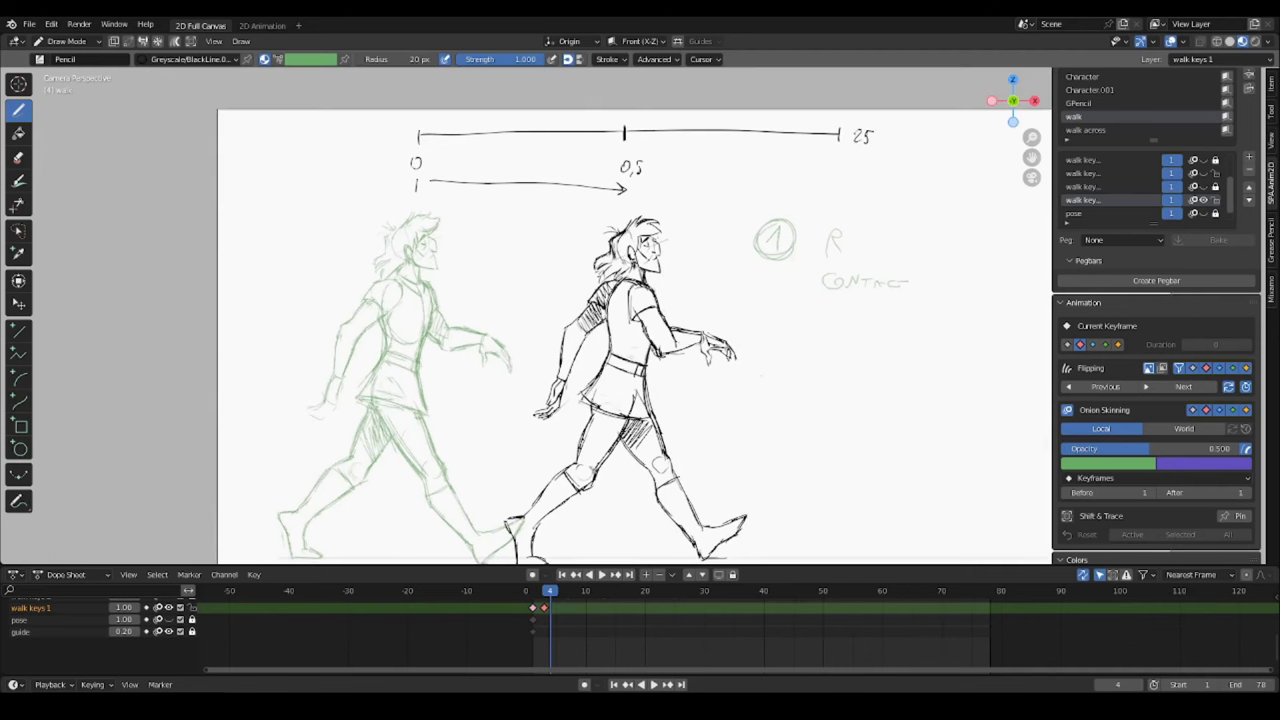
left_click_drag(626, 113, 633, 120)
mouse_move(872, 128)
left_mouse_down()
mouse_move(824, 146)
mouse_move(874, 129)
left_mouse_up()
left_click_drag(620, 105, 624, 104)
key("ctrl+z")
key("ctrl+z")
mouse_move(761, 240)
left_mouse_down()
mouse_move(785, 252)
mouse_move(784, 215)
left_mouse_up()
middle_click_drag(784, 270, 802, 244, "shift")
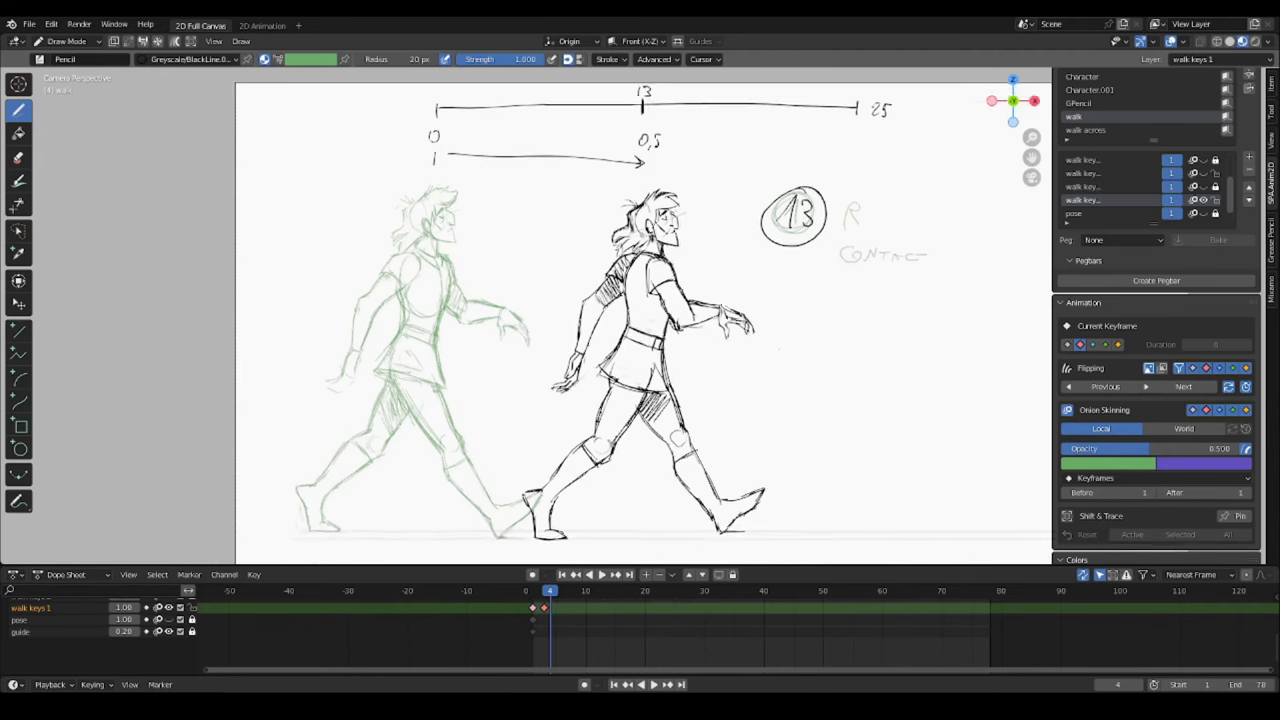
At frame 13, sketch a lowered down pose in Blue.001 with head, downward arrow, torso and bent front leg between the contact poses.
scroll(640, 310, "down", 1)
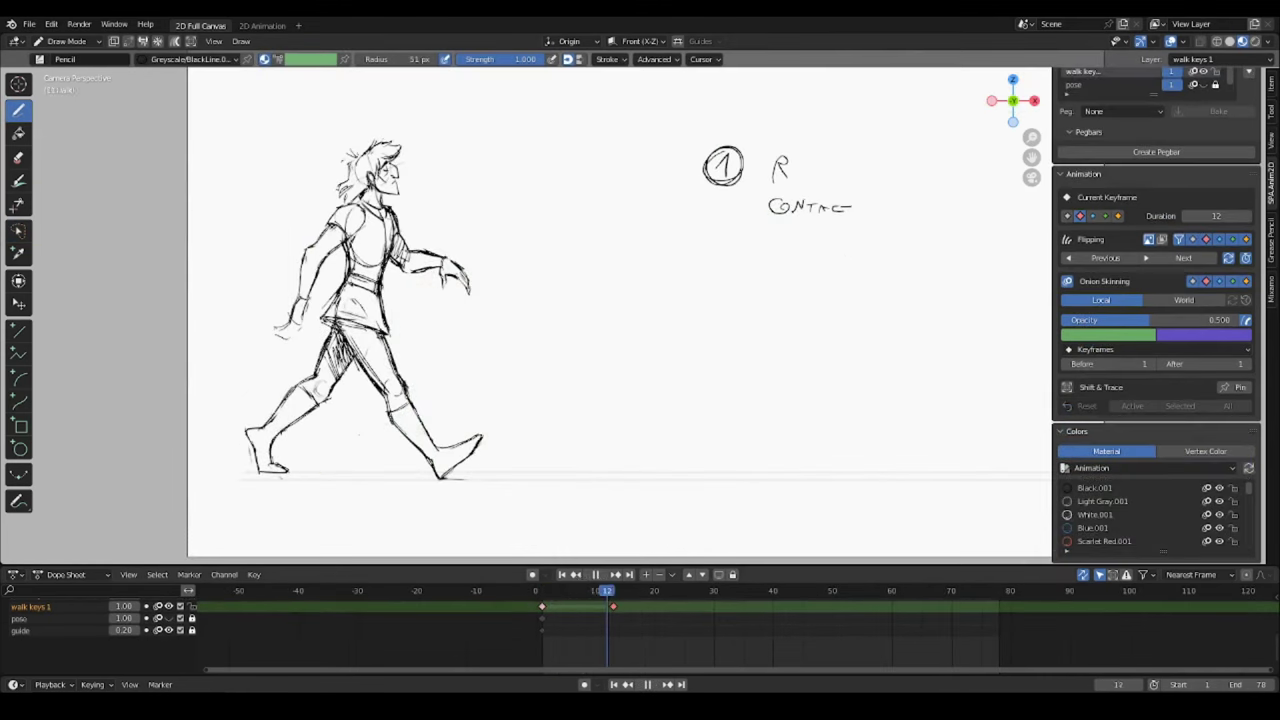
left_click_drag(547, 591, 613, 591)
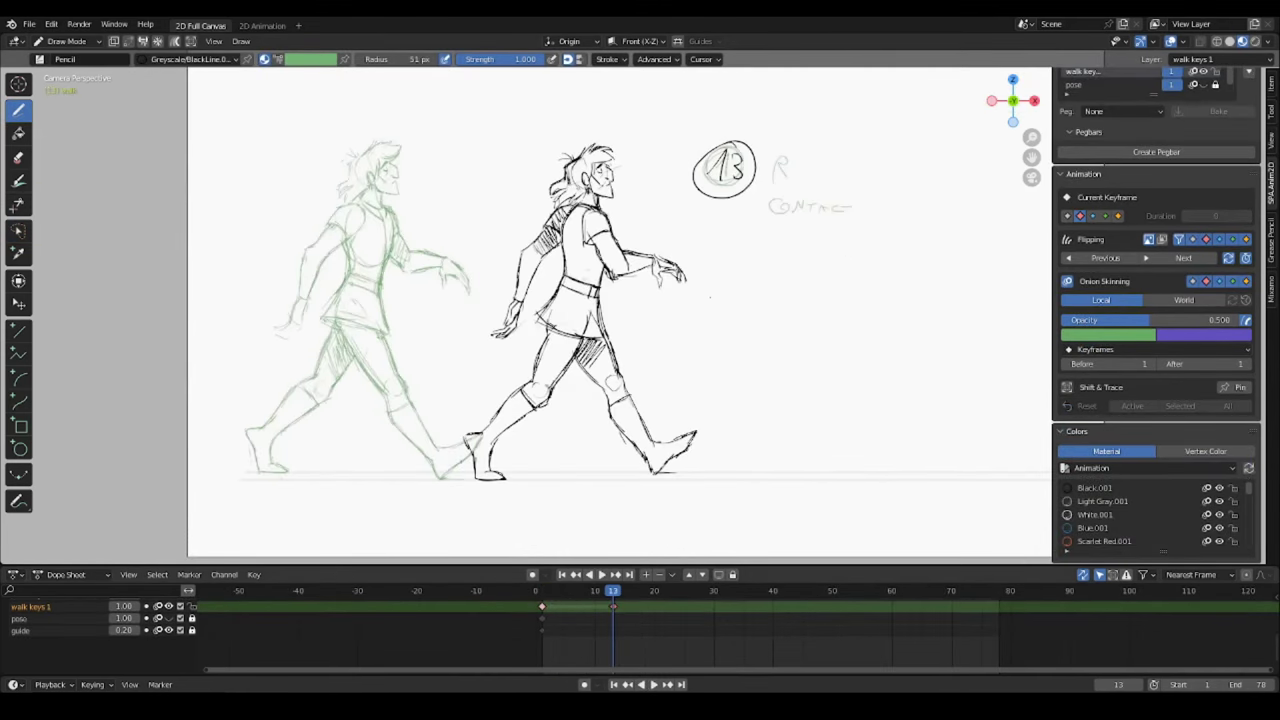
key("ctrl+Tab")
left_click(1093, 528)
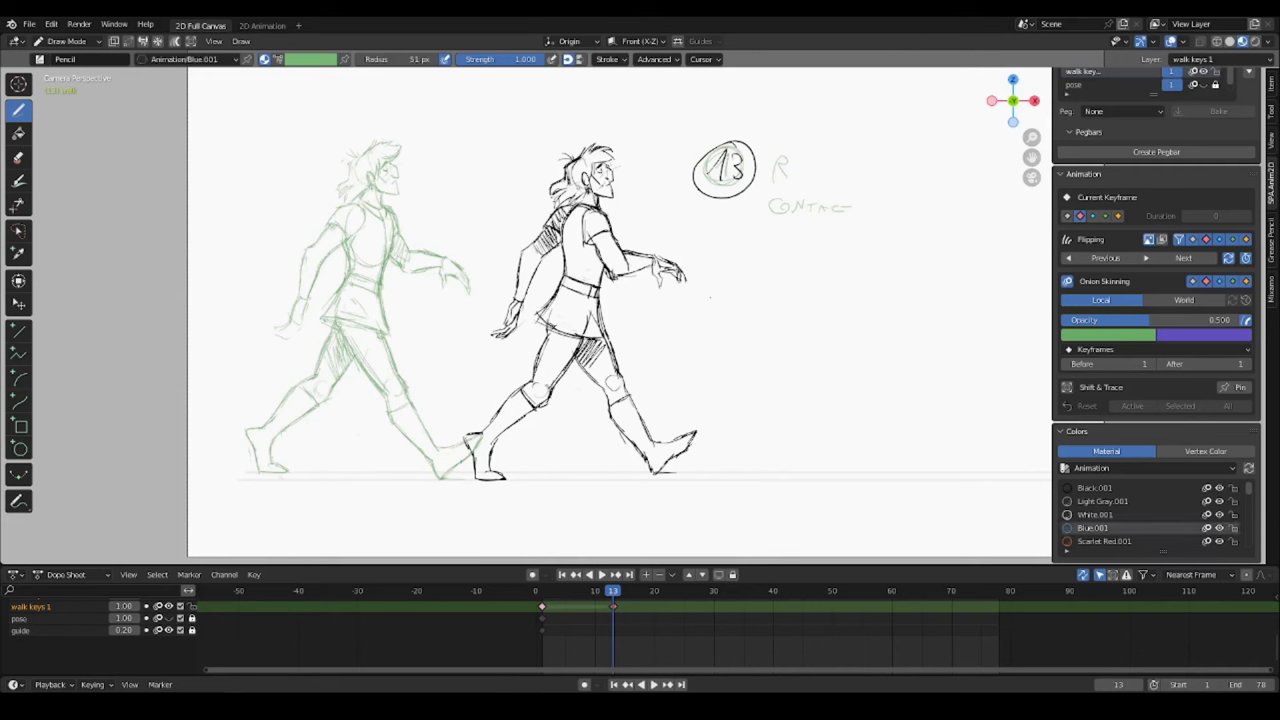
mouse_move(424, 186)
left_mouse_down()
mouse_move(420, 229)
mouse_move(457, 184)
mouse_move(425, 182)
left_mouse_up()
left_click_drag(419, 168, 431, 168)
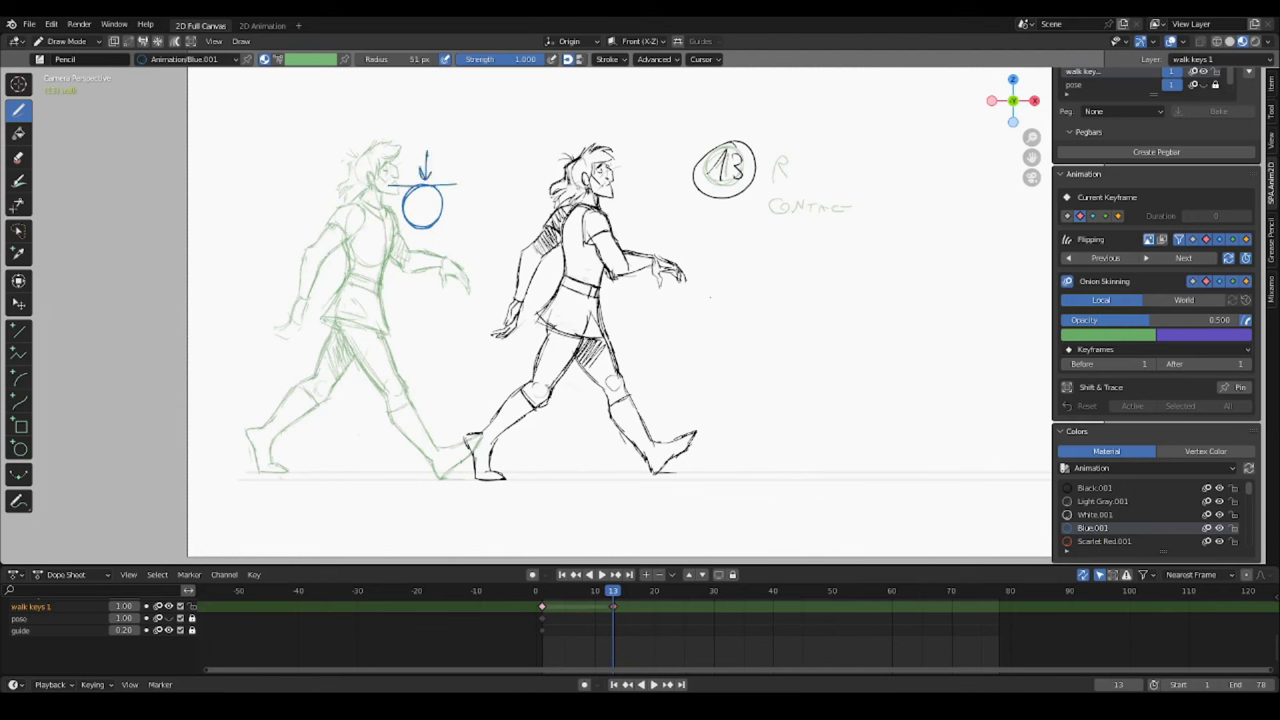
mouse_move(411, 240)
left_mouse_down()
mouse_move(380, 326)
mouse_move(429, 250)
left_mouse_up()
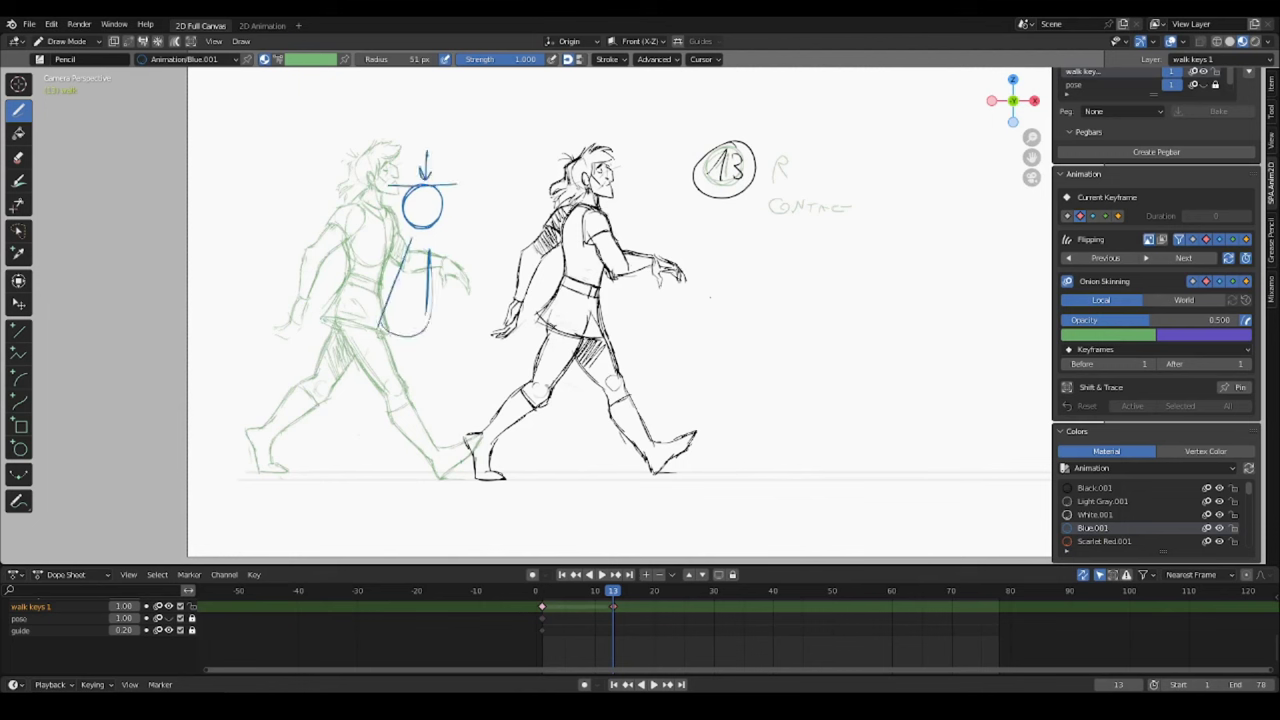
mouse_move(404, 342)
left_mouse_down()
mouse_move(438, 416)
mouse_move(437, 480)
left_mouse_up()
mouse_move(406, 338)
left_mouse_down()
mouse_move(452, 400)
mouse_move(456, 450)
mouse_move(494, 478)
left_mouse_up()
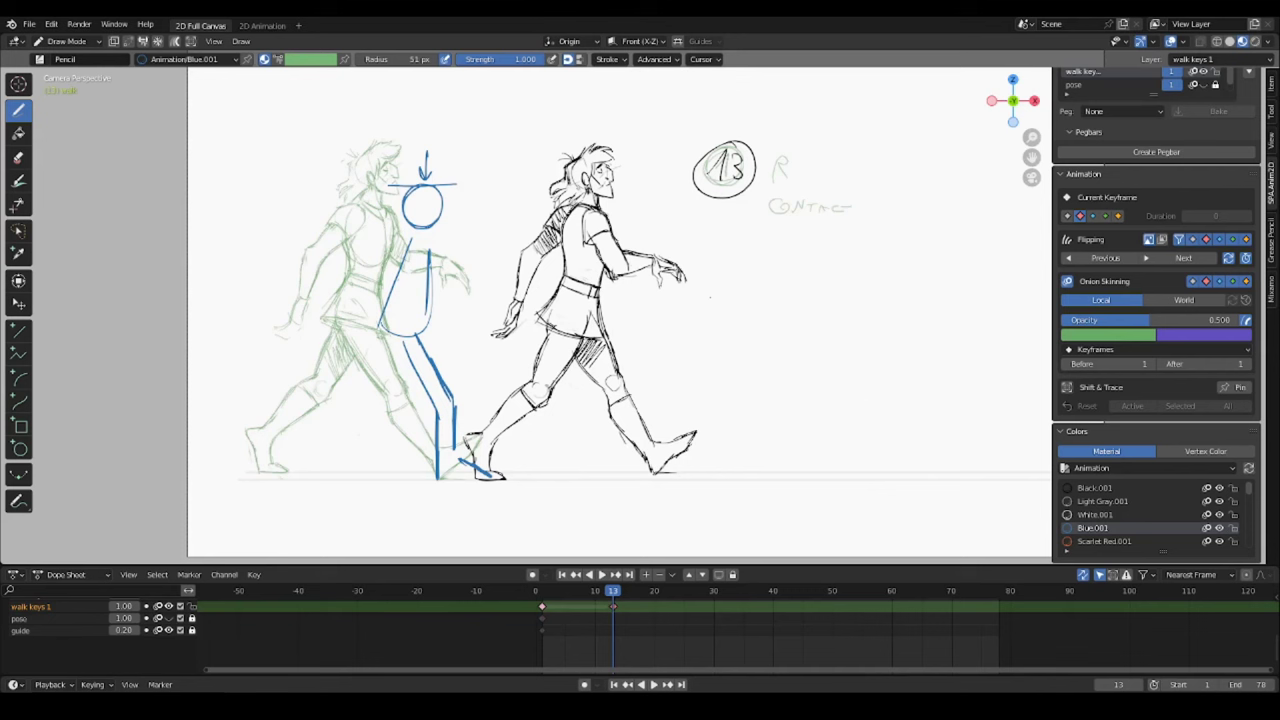
Sketch the passing pose in Scarlet Red.001 with a higher head, torso, straight supporting leg and lifted bent leg.
left_click(1105, 541)
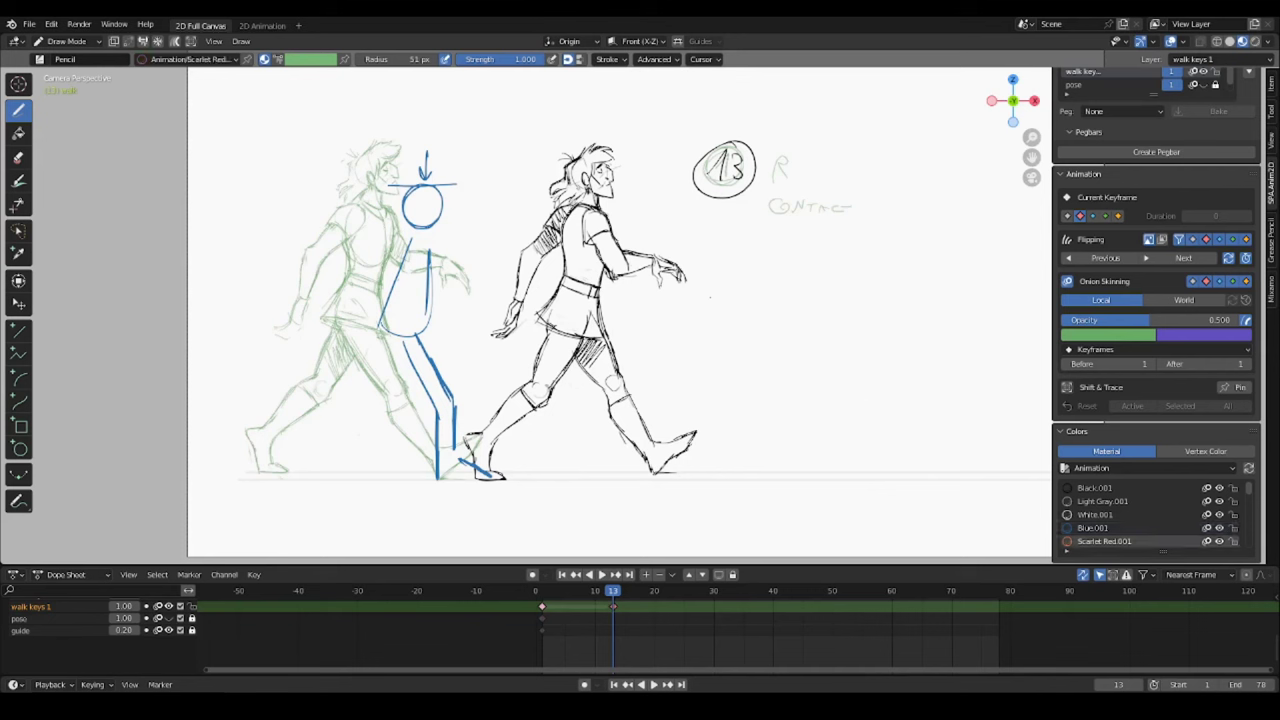
mouse_move(455, 146)
left_mouse_down()
mouse_move(496, 139)
mouse_move(472, 150)
mouse_move(484, 262)
mouse_move(484, 196)
mouse_move(482, 278)
mouse_move(438, 455)
left_mouse_up()
mouse_move(468, 304)
left_mouse_down()
mouse_move(455, 454)
mouse_move(494, 476)
left_mouse_up()
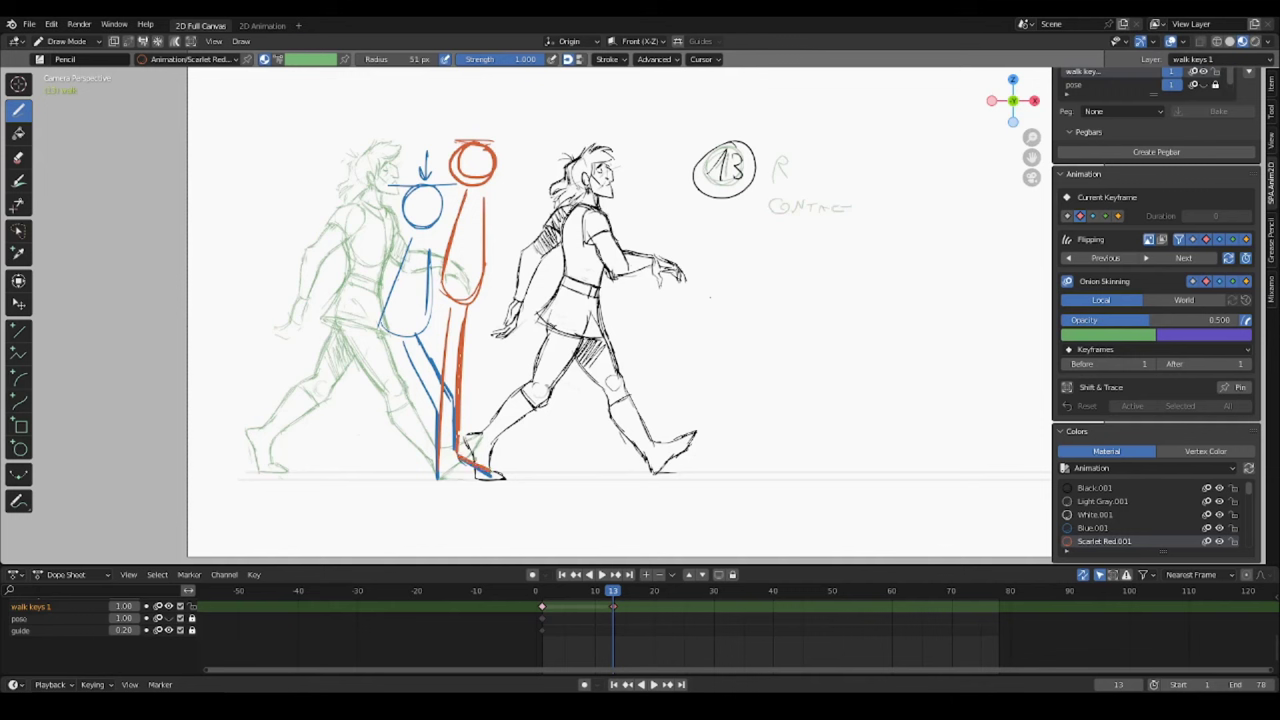
left_click_drag(390, 364, 439, 340)
left_click_drag(430, 332, 435, 348)
key("ctrl+z")
key("ctrl+z")
mouse_move(474, 302)
left_mouse_down()
mouse_move(506, 358)
mouse_move(467, 378)
mouse_move(482, 322)
mouse_move(464, 320)
mouse_move(477, 331)
left_mouse_up()
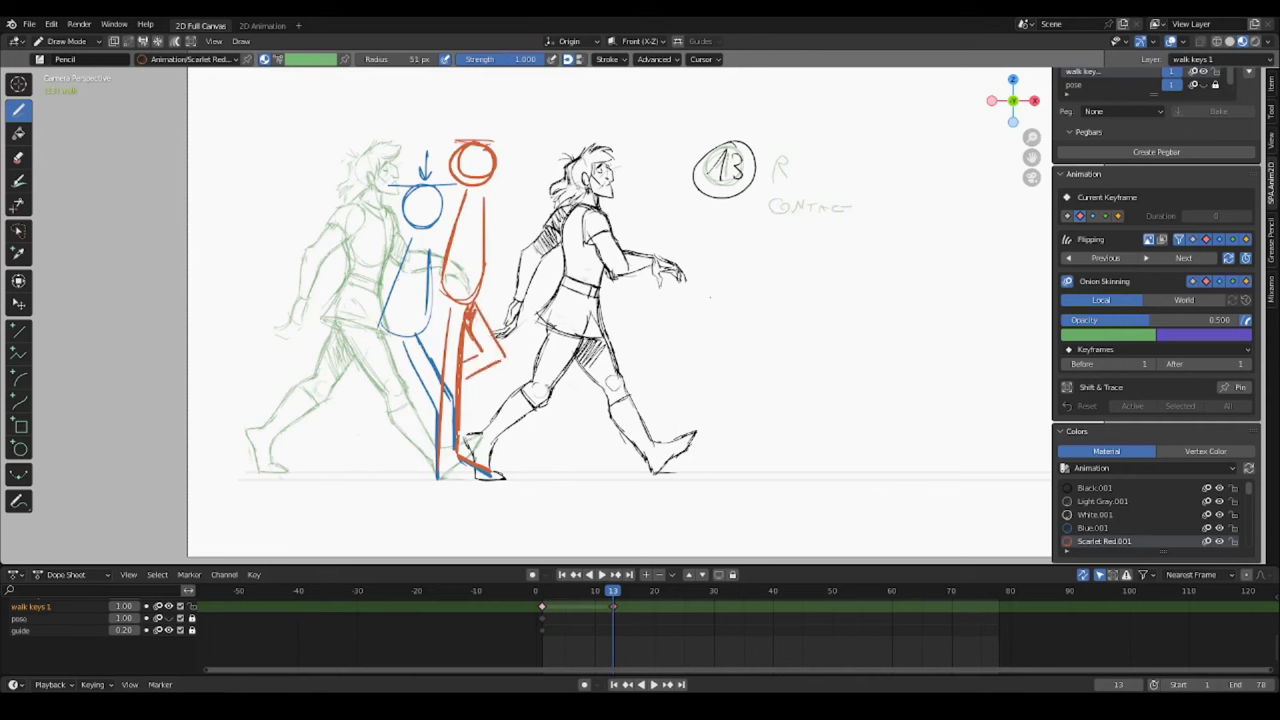
Add the lifted foot and the hanging arm with its hand to the red passing pose.
left_click_drag(425, 386, 421, 425)
left_click_drag(423, 425, 432, 386)
mouse_move(286, 404)
left_mouse_down()
mouse_move(257, 421)
mouse_move(290, 416)
left_mouse_up()
key("ctrl+z")
mouse_move(682, 409)
left_mouse_down()
mouse_move(633, 462)
mouse_move(684, 418)
left_mouse_up()
key("ctrl+z")
mouse_move(463, 206)
left_mouse_down()
mouse_move(475, 330)
mouse_move(470, 209)
left_mouse_up()
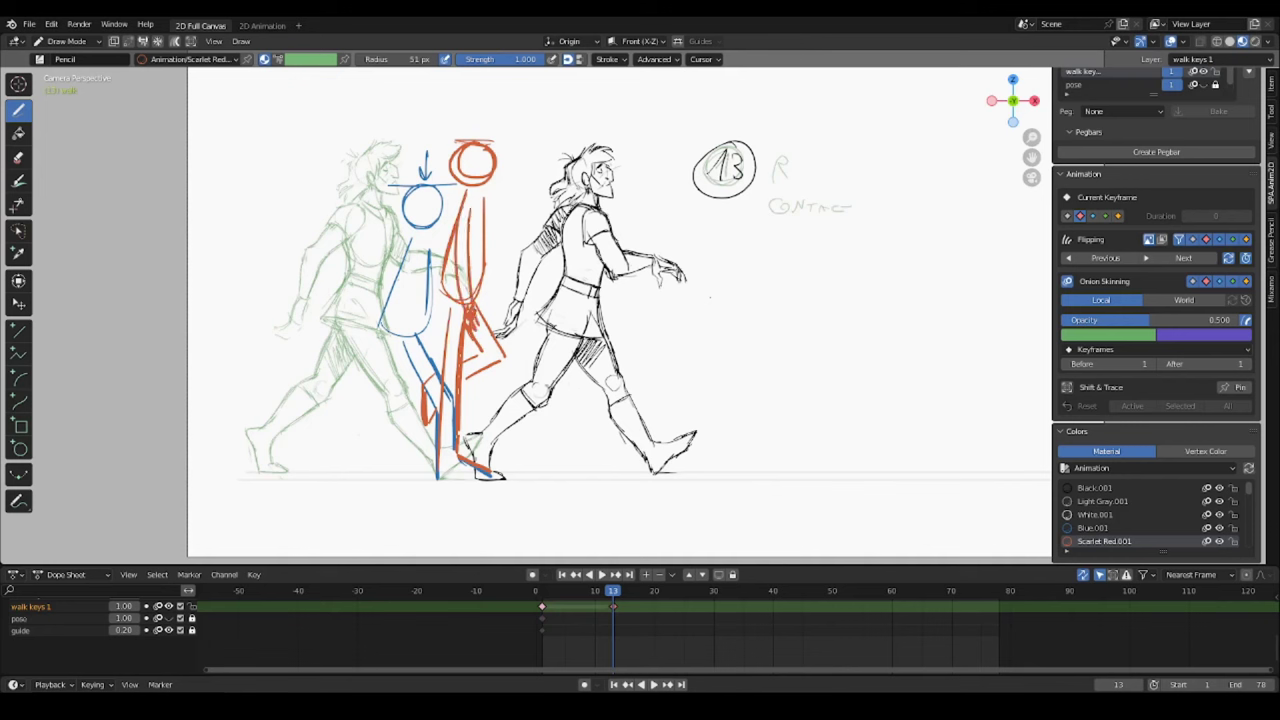
mouse_move(445, 295)
left_mouse_down()
mouse_move(436, 327)
mouse_move(452, 311)
left_mouse_up()
Sketch a red front-view standing figure with head, torso, legs and feet in the empty area ahead of the contact poses.
mouse_move(882, 241)
left_mouse_down()
mouse_move(866, 243)
mouse_move(880, 241)
mouse_move(873, 261)
left_mouse_up()
left_click_drag(877, 249, 862, 362)
left_click_drag(874, 288, 888, 364)
left_click_drag(893, 318, 863, 462)
left_click_drag(864, 368, 866, 468)
mouse_move(875, 356)
left_mouse_down()
mouse_move(876, 470)
mouse_move(847, 475)
mouse_move(886, 477)
left_mouse_up()
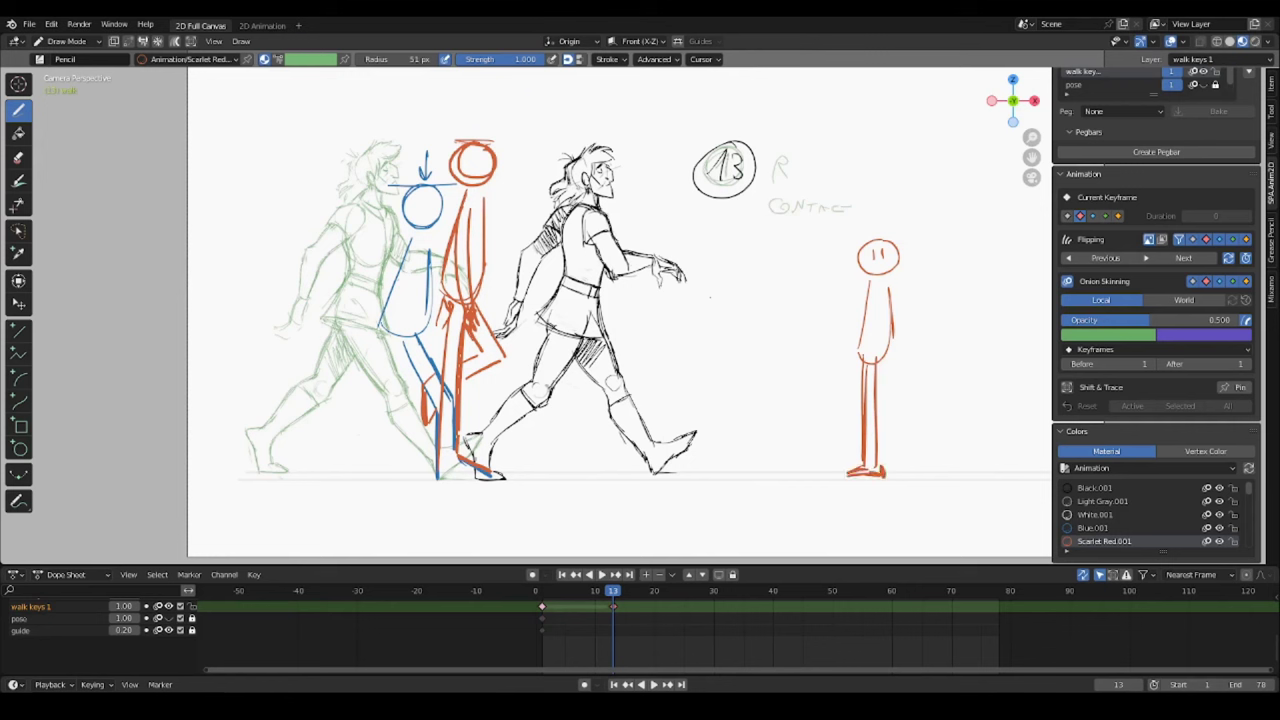
mouse_move(872, 286)
left_mouse_down()
mouse_move(861, 354)
mouse_move(897, 352)
mouse_move(880, 362)
mouse_move(892, 366)
left_mouse_up()
mouse_move(884, 361)
left_mouse_down()
mouse_move(907, 402)
mouse_move(914, 387)
left_mouse_up()
mouse_move(897, 354)
left_mouse_down()
mouse_move(907, 401)
mouse_move(925, 358)
left_mouse_up()
mouse_move(909, 402)
left_mouse_down()
mouse_move(928, 368)
mouse_move(916, 398)
left_mouse_up()
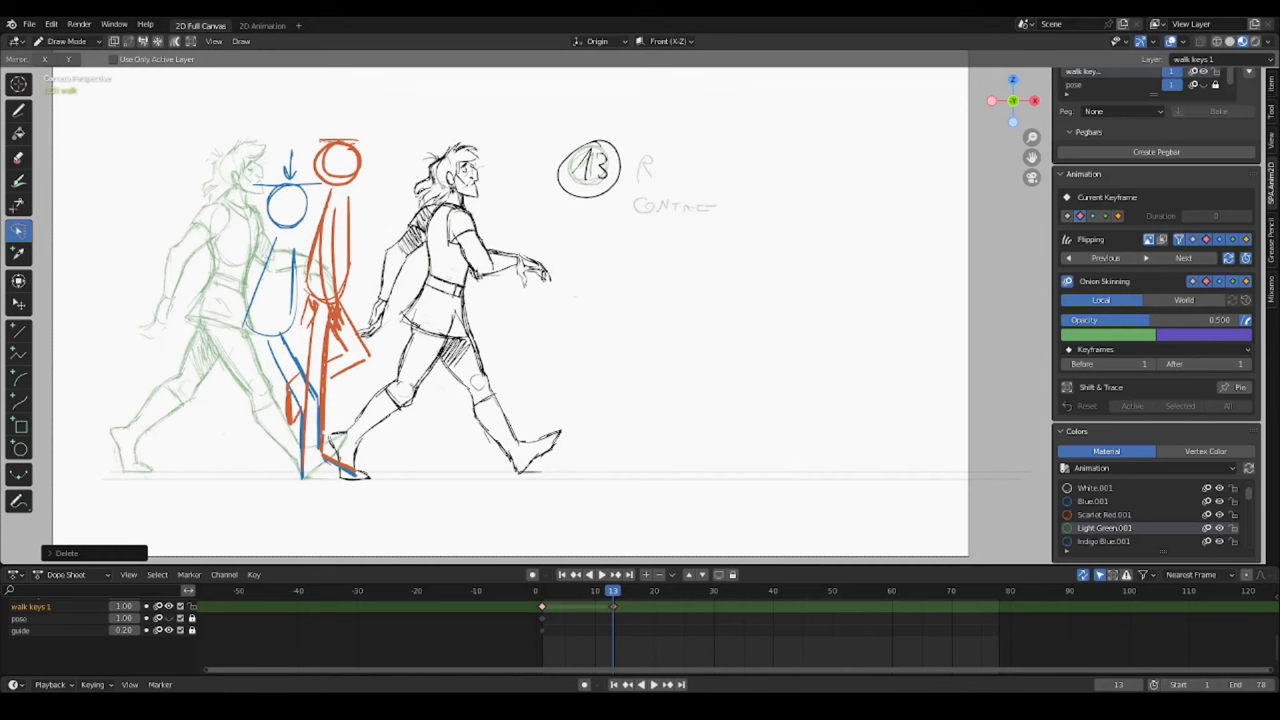
Sketch the up pose in Light Green.001 with the highest head, an arrow above it, torso, supporting leg and foot.
key("d")
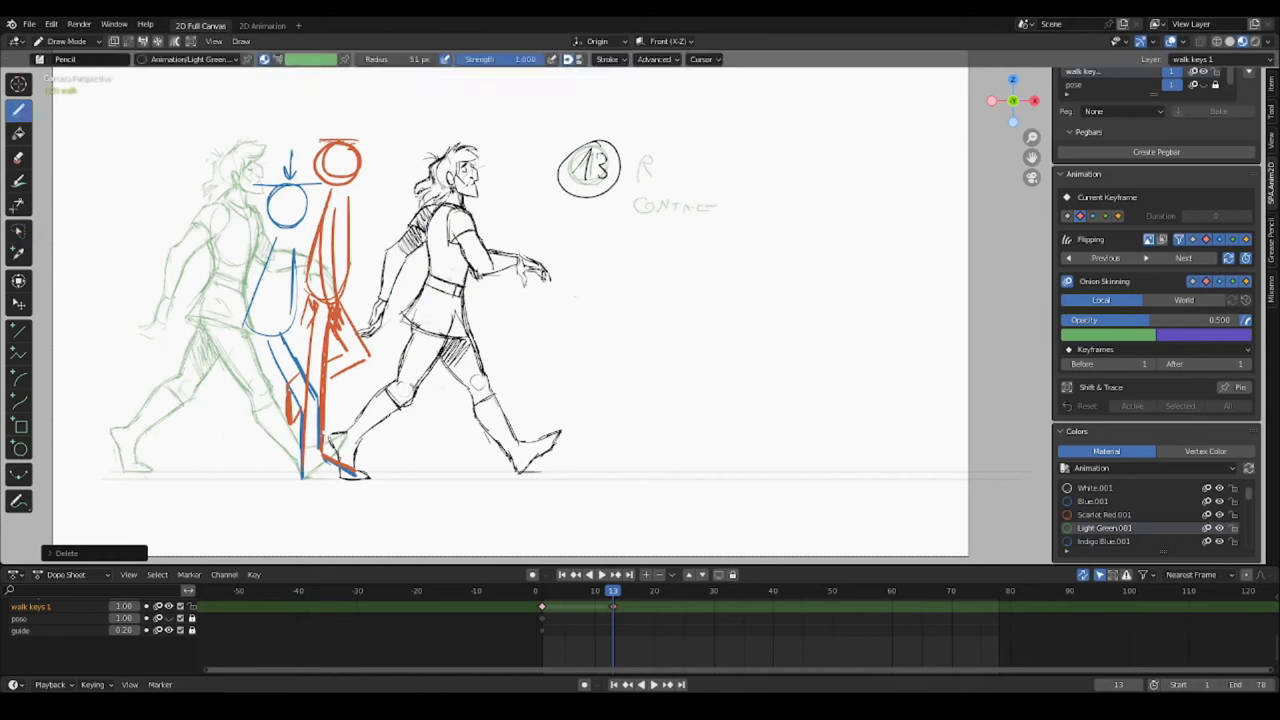
mouse_move(400, 130)
left_mouse_down()
mouse_move(382, 168)
mouse_move(415, 128)
mouse_move(373, 127)
mouse_move(397, 105)
mouse_move(399, 127)
mouse_move(408, 116)
left_mouse_up()
mouse_move(375, 195)
left_mouse_down()
mouse_move(401, 206)
mouse_move(394, 262)
left_mouse_up()
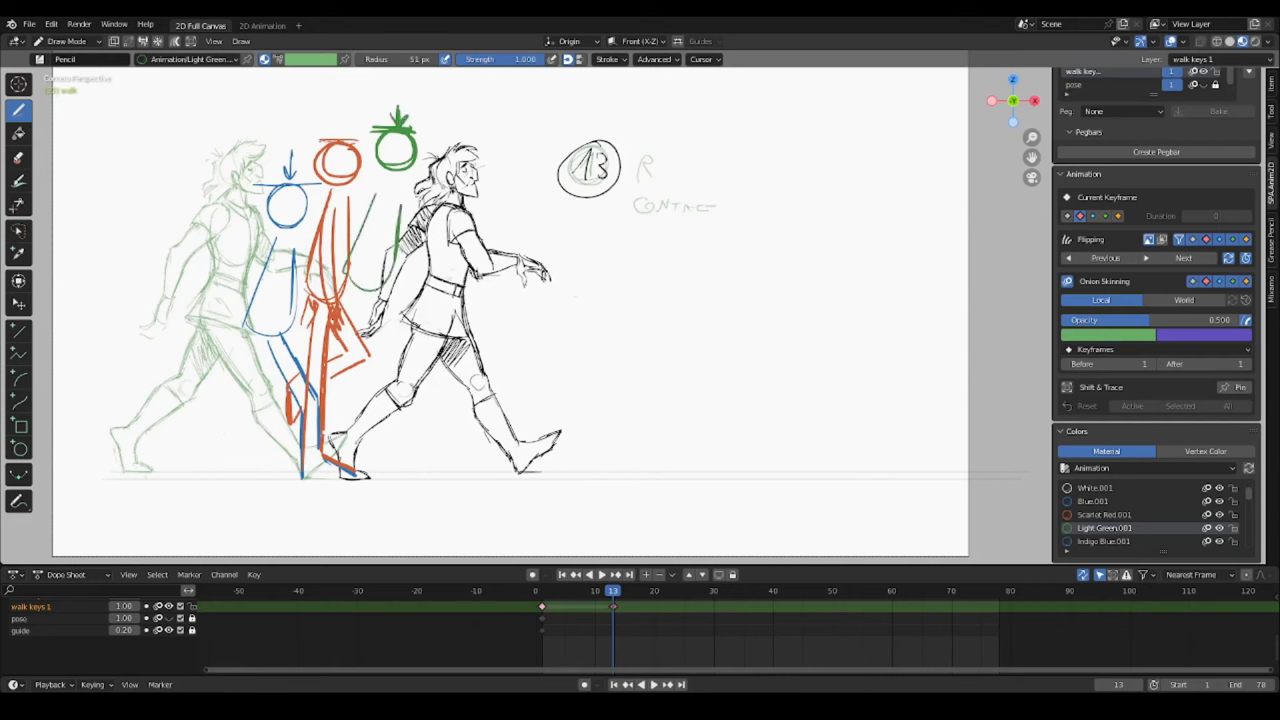
left_click_drag(307, 447, 349, 295)
left_click_drag(361, 306, 330, 427)
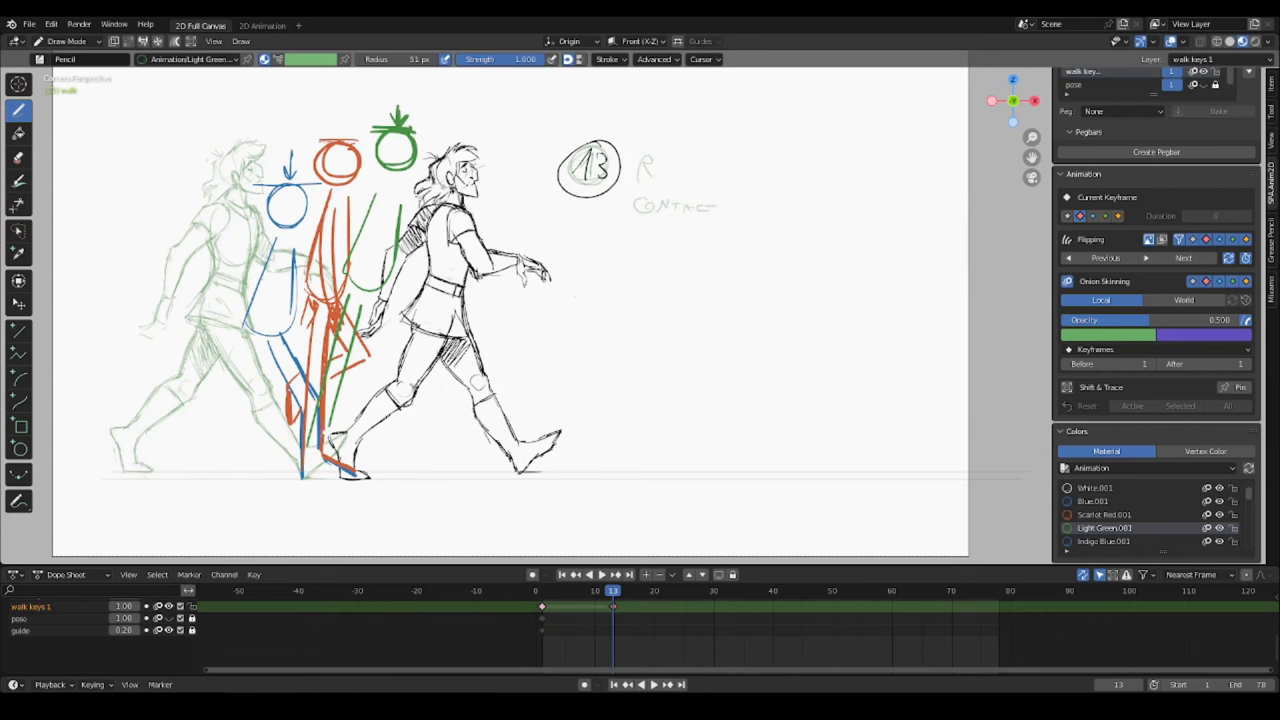
left_click_drag(315, 477, 345, 474)
Add the forward-swinging leg with thigh, bent knee, lower leg and foot to the green up pose.
left_click_drag(380, 297, 432, 343)
mouse_move(388, 274)
left_mouse_down()
mouse_move(434, 320)
mouse_move(428, 408)
left_mouse_up()
left_click_drag(438, 344, 430, 402)
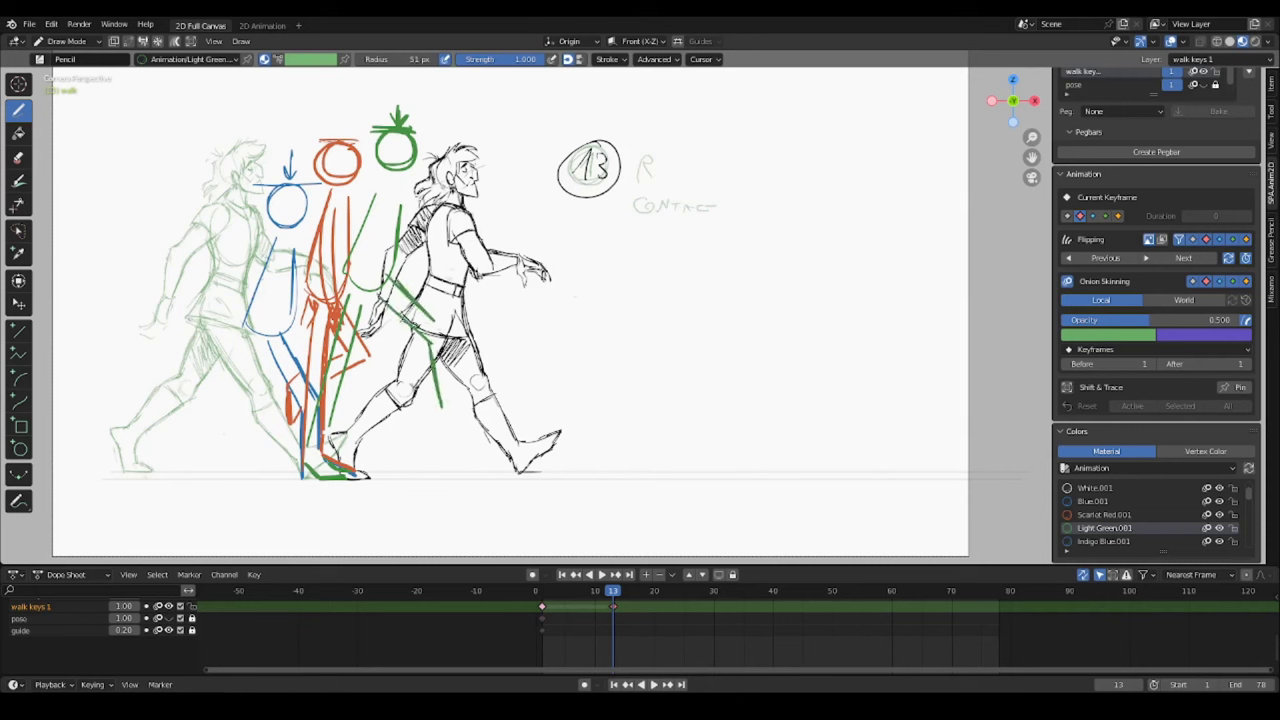
key("ctrl+z")
key("ctrl+z")
mouse_move(431, 345)
left_mouse_down()
mouse_move(414, 401)
mouse_move(432, 398)
mouse_move(456, 430)
left_mouse_up()
left_click_drag(460, 392, 440, 428)
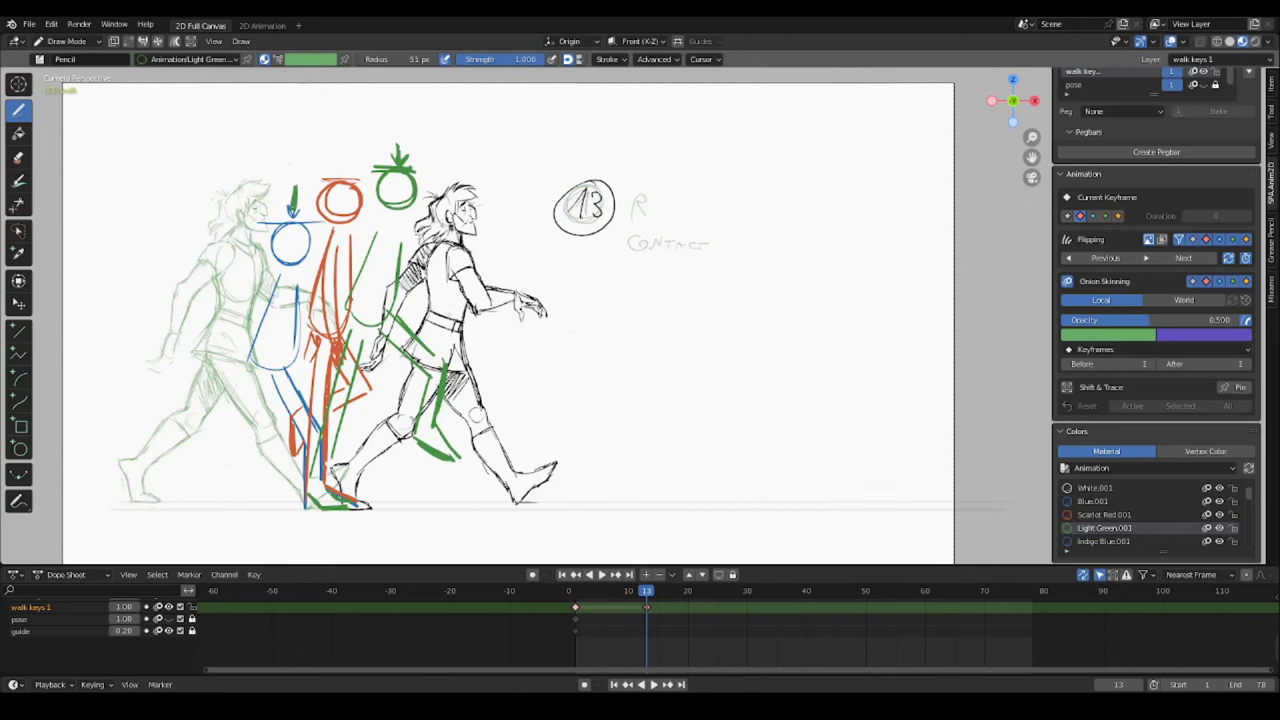
Go to frame 1, draw a green vertical line through the first contact pose, undo it and return to frame 13.
key("Down")
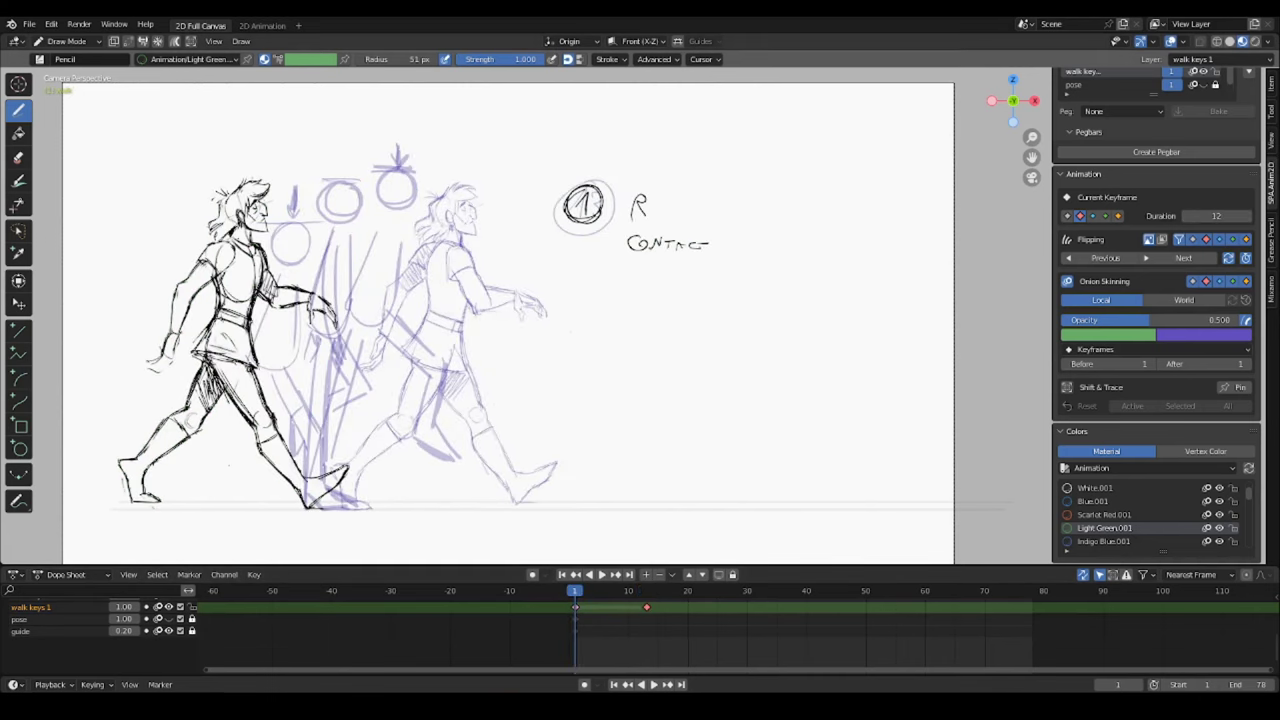
mouse_move(160, 506)
left_mouse_down()
mouse_move(160, 530)
mouse_move(304, 523)
mouse_move(303, 540)
left_mouse_up()
key("ctrl+z")
key("ctrl+z")
key("ctrl+z")
left_click_drag(217, 468, 236, 133)
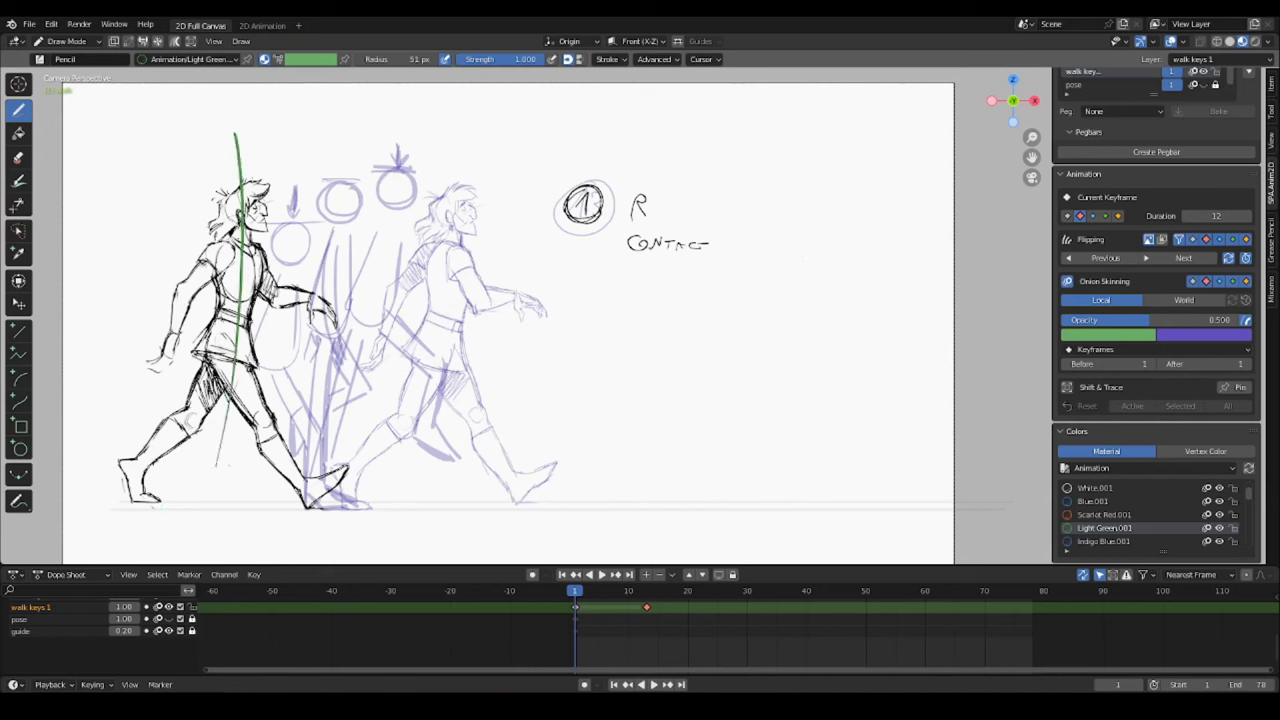
key("ctrl+z")
left_click_drag(575, 591, 646, 591)
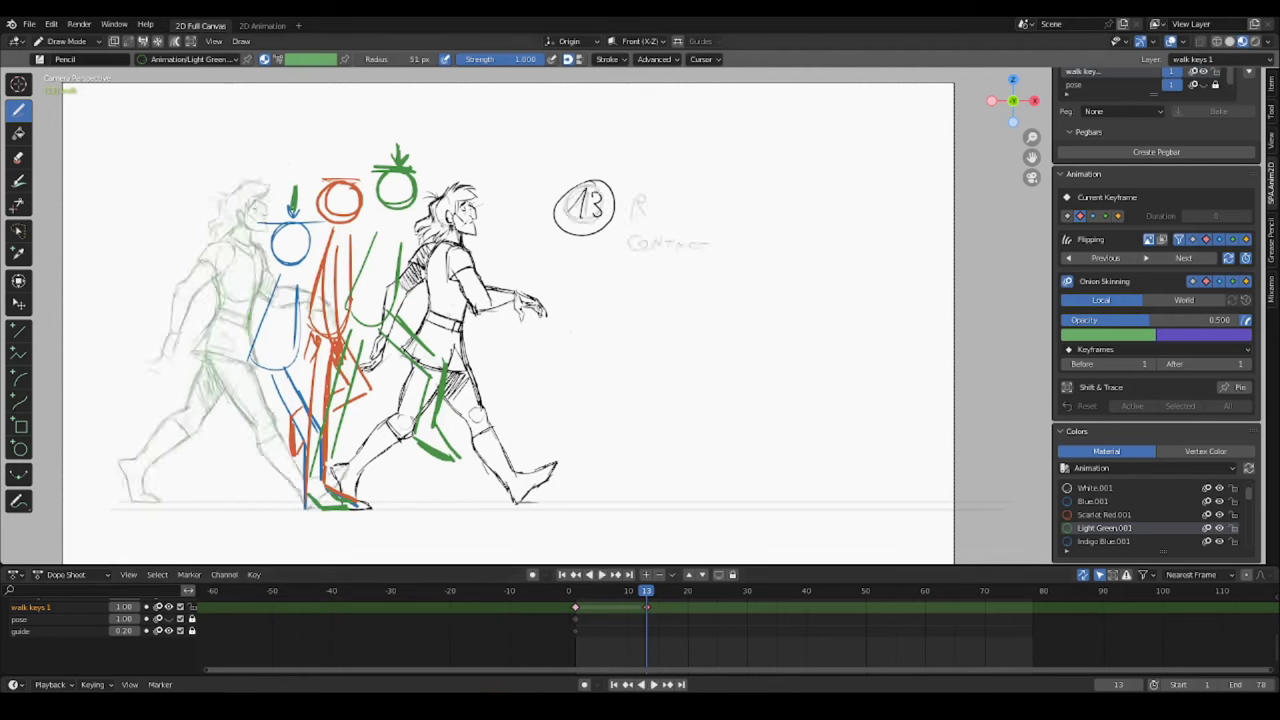
Draw a green span line above the two contact poses and a second one continuing forward from the second pose.
key("ctrl+Tab")
key("Escape")
mouse_move(237, 130)
left_mouse_down()
mouse_move(237, 150)
mouse_move(694, 136)
left_mouse_up()
left_click_drag(698, 128, 698, 148)
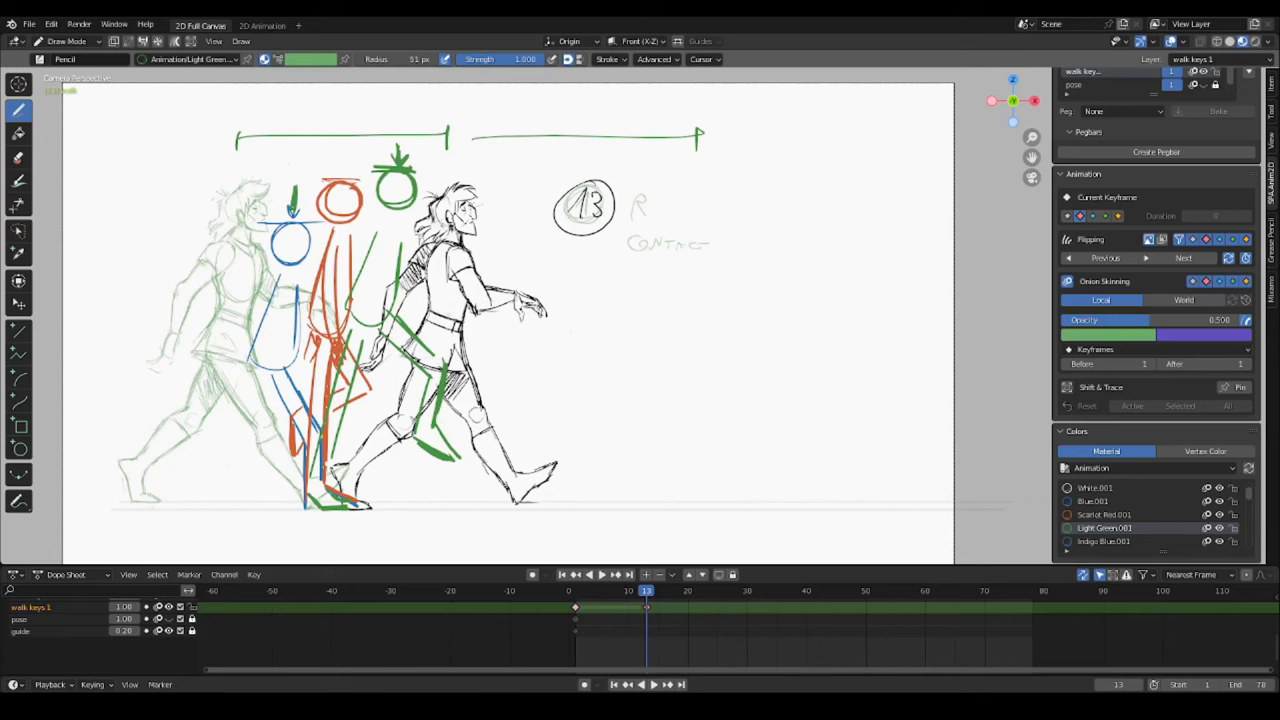
Try copying the three coloured heads one stride forward under the second span line, and undo the copy.
key("l")
mouse_move(250, 208)
left_mouse_down()
mouse_move(424, 215)
mouse_move(252, 262)
left_mouse_up()
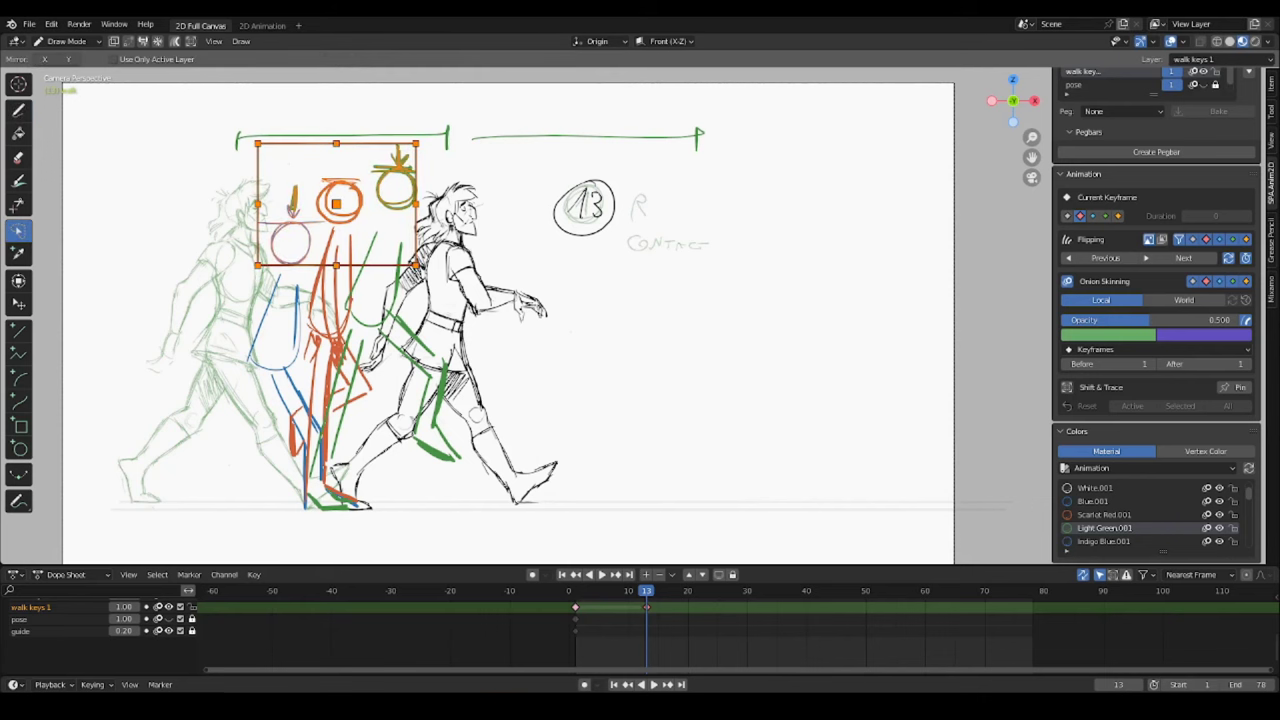
key("g")
left_click(659, 261)
key("ctrl+Tab")
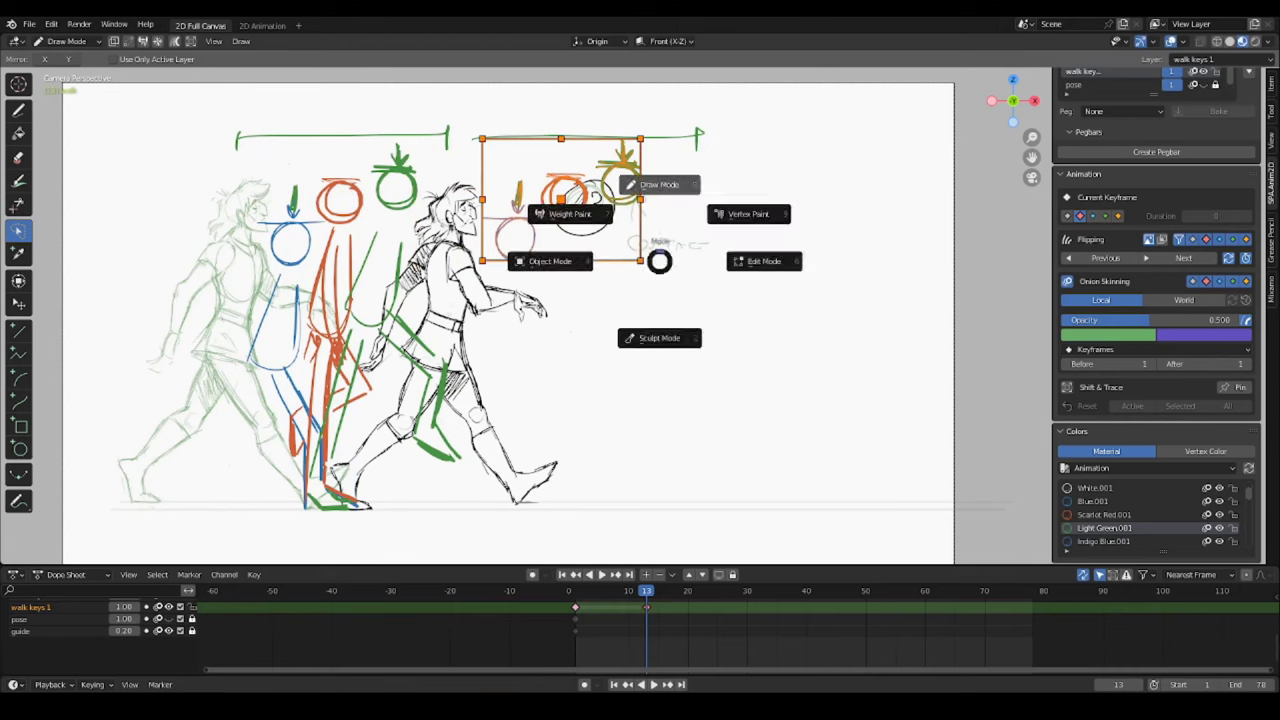
key("Escape")
middle_click_drag(687, 350, 687, 342, "ctrl")
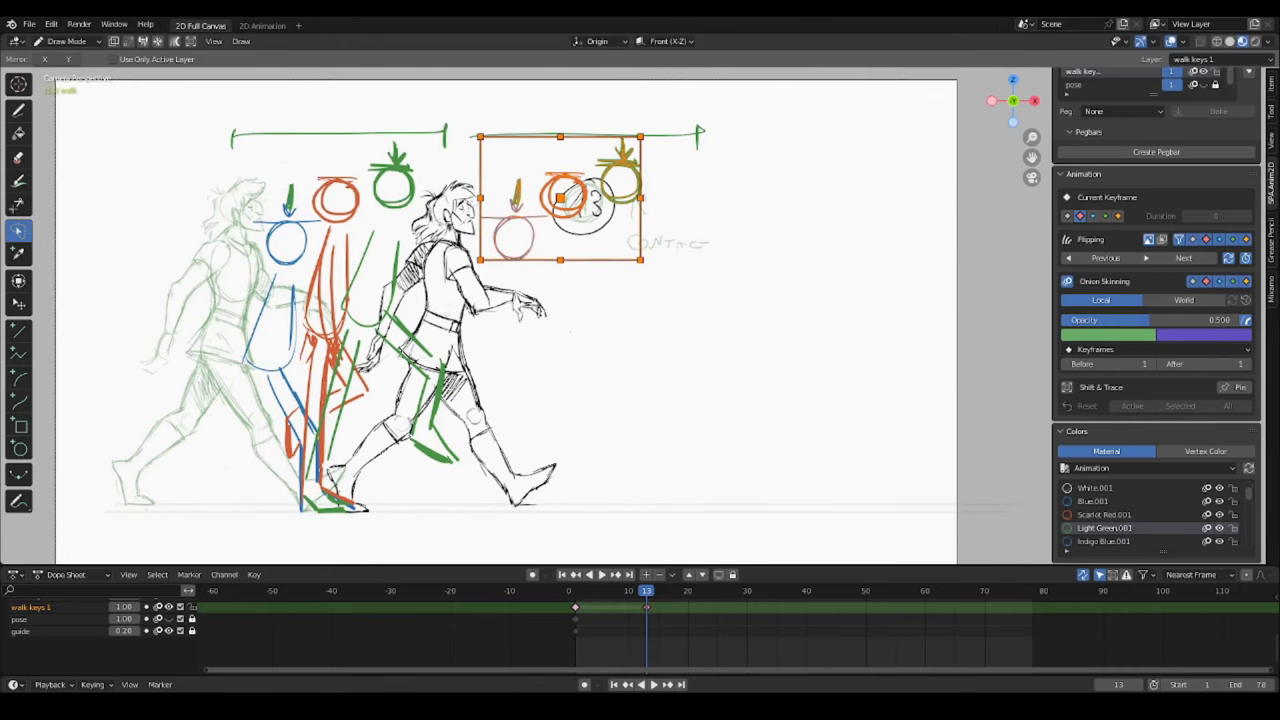
key("ctrl+z")
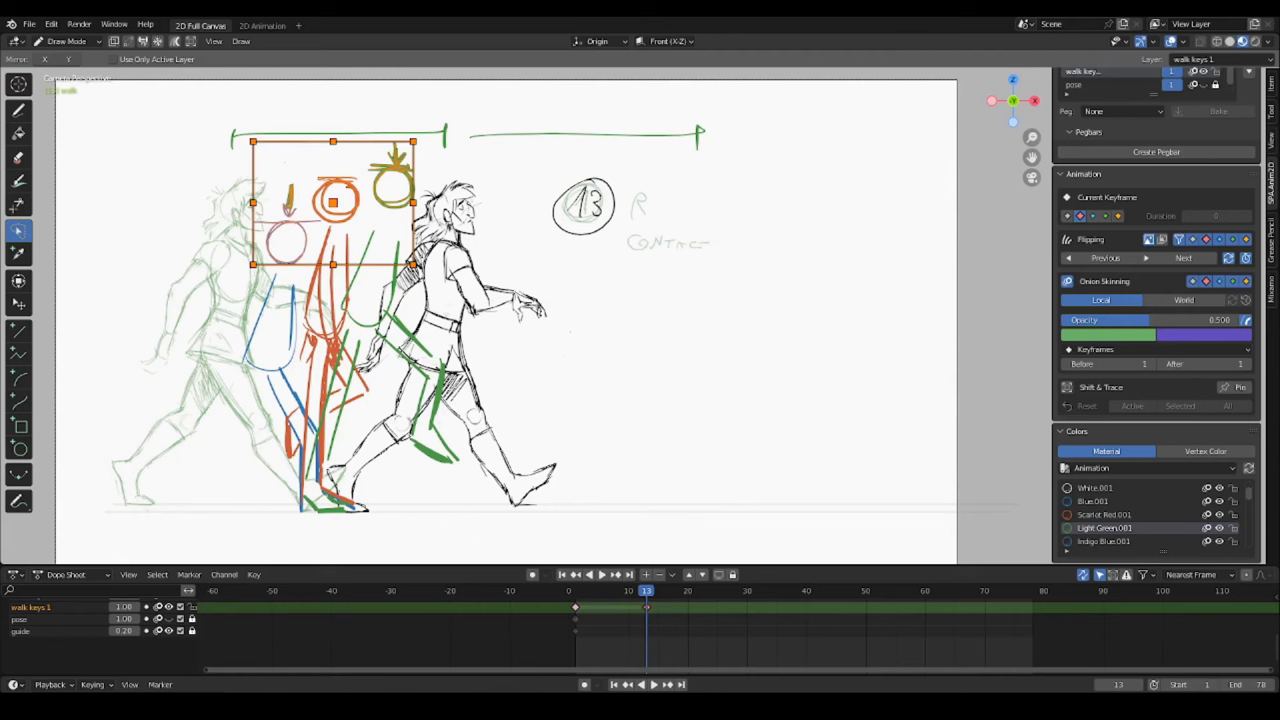
key("alt+a")
Sketch a separate green arm study with shoulder circle, upper arm, forearm and hand, plus a neck curve.
key("b")
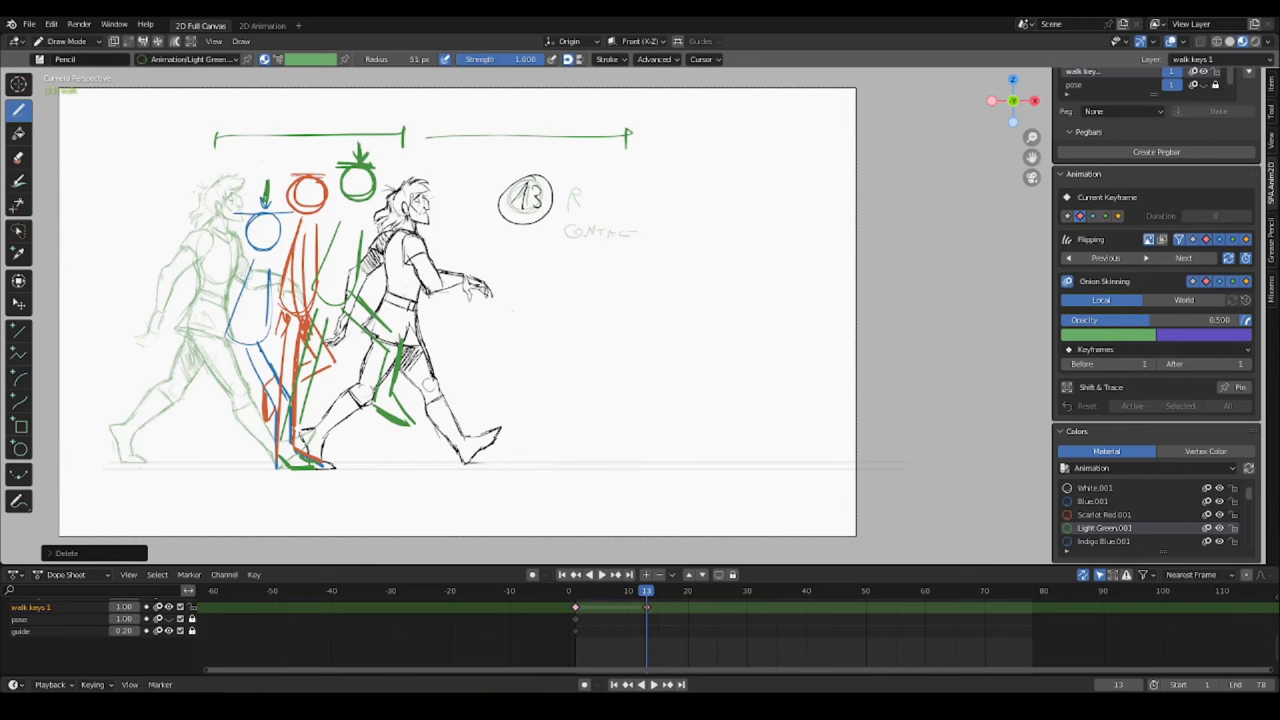
left_click_drag(724, 191, 728, 190)
mouse_move(682, 226)
left_mouse_down()
mouse_move(722, 194)
mouse_move(731, 216)
mouse_move(718, 194)
mouse_move(674, 240)
mouse_move(686, 274)
mouse_move(702, 271)
mouse_move(693, 308)
mouse_move(706, 294)
mouse_move(690, 306)
mouse_move(671, 238)
left_mouse_up()
mouse_move(721, 192)
left_mouse_down()
mouse_move(753, 185)
mouse_move(785, 200)
left_mouse_up()
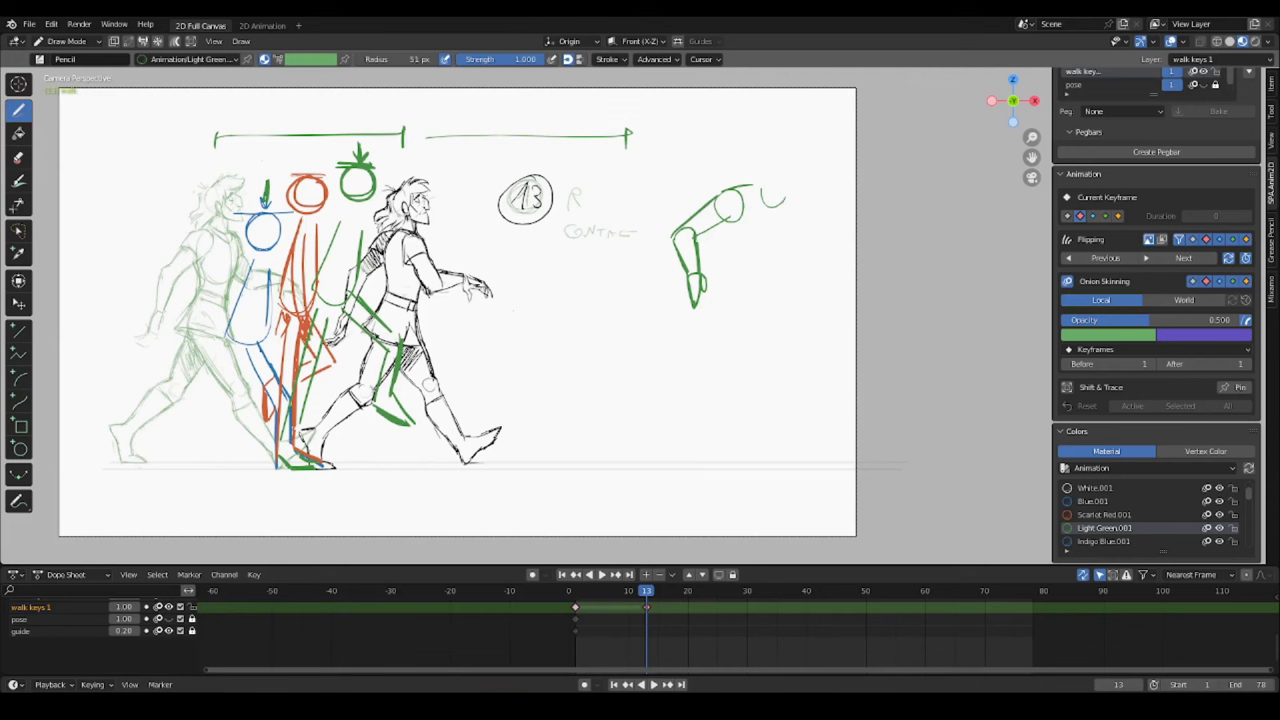
left_click_drag(679, 216, 688, 195)
key("ctrl+z")
key("ctrl+z")
Add the chest curve and head to the arm study, with a forward-pointing arrow above.
mouse_move(720, 218)
left_mouse_down()
mouse_move(746, 272)
mouse_move(805, 222)
left_mouse_up()
mouse_move(782, 144)
left_mouse_down()
mouse_move(776, 172)
mouse_move(783, 143)
mouse_move(799, 160)
mouse_move(777, 145)
left_mouse_up()
mouse_move(769, 153)
left_mouse_down()
mouse_move(772, 190)
mouse_move(791, 184)
left_mouse_up()
left_click_drag(734, 112, 777, 110)
left_click_drag(766, 102, 770, 119)
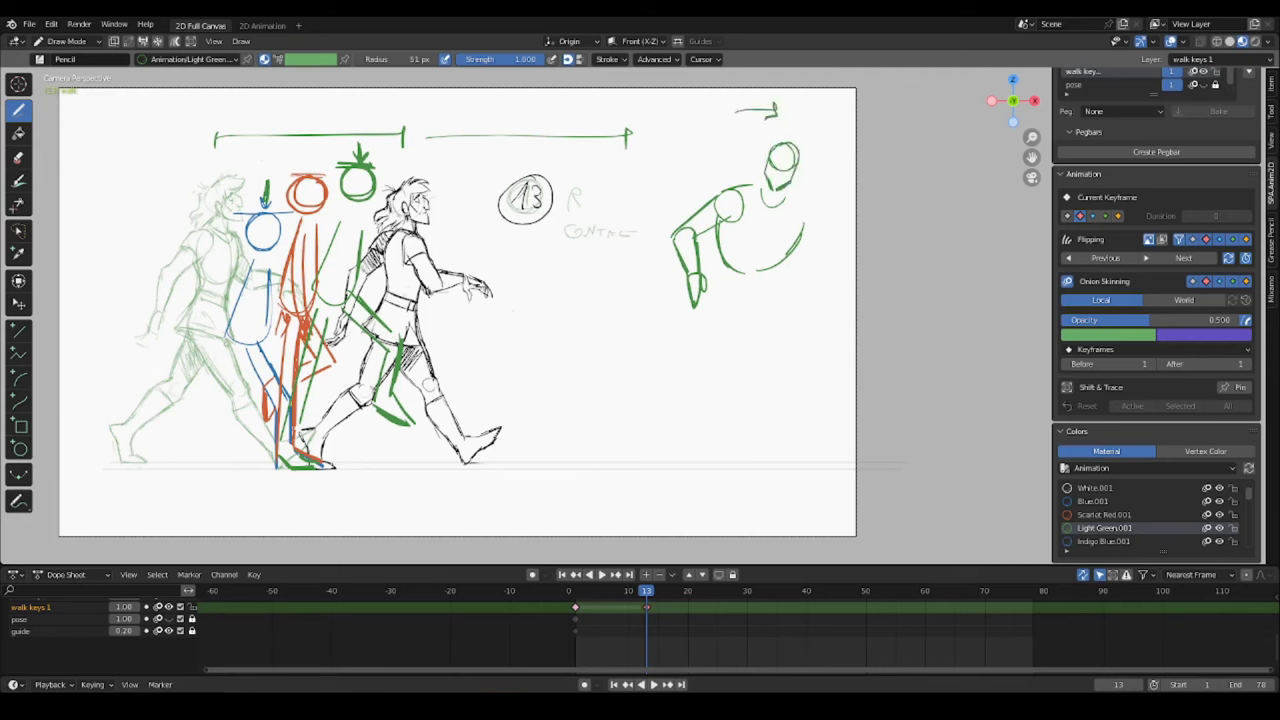
Redraw the study's forearm and hand swung further back, and complete the shoulder line and chest outline.
mouse_move(692, 292)
left_mouse_down("ctrl")
mouse_move(681, 252)
mouse_move(670, 282)
left_mouse_up("ctrl")
mouse_move(686, 238)
left_mouse_down()
mouse_move(688, 310)
mouse_move(696, 278)
left_mouse_up()
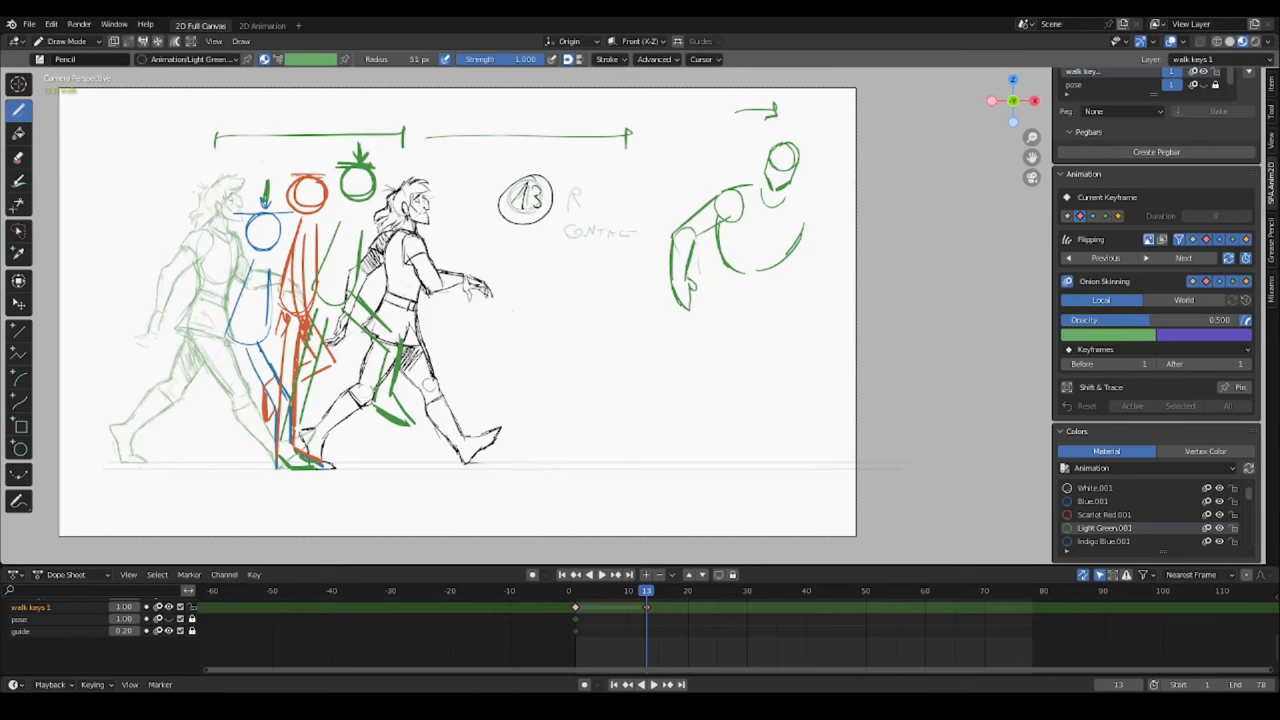
left_click_drag(716, 194, 762, 178)
left_click_drag(794, 192, 804, 214)
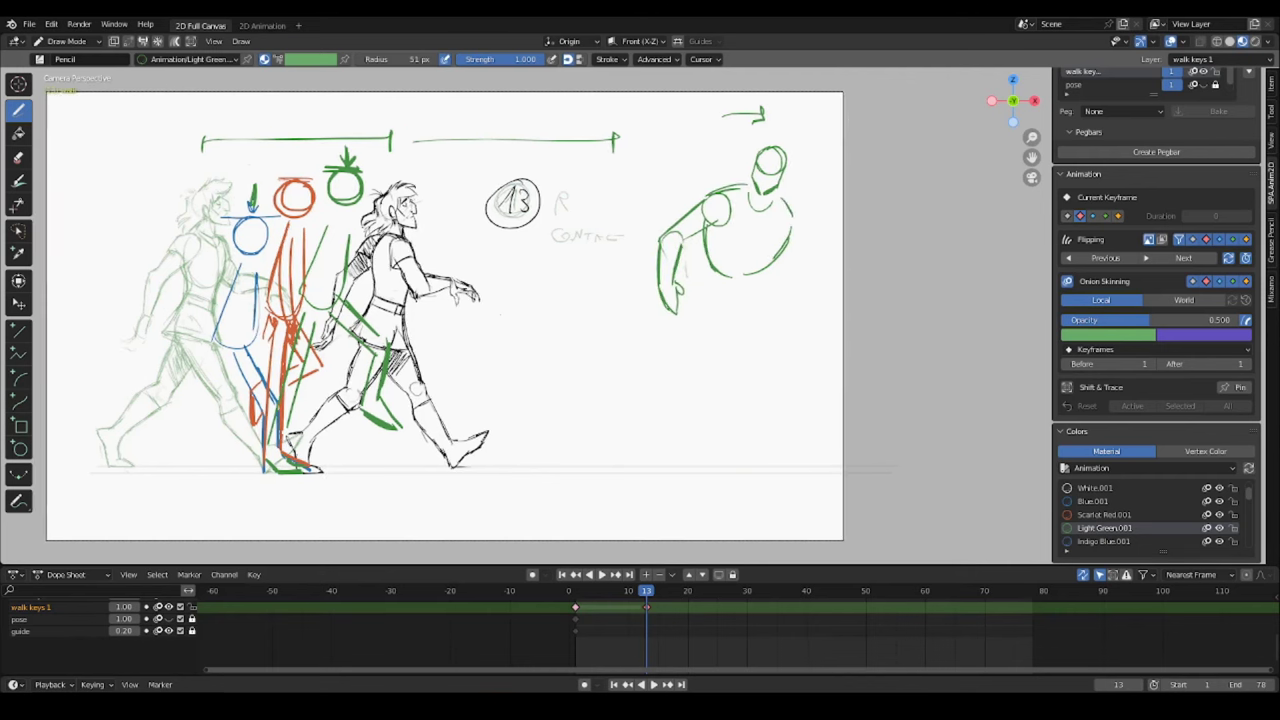